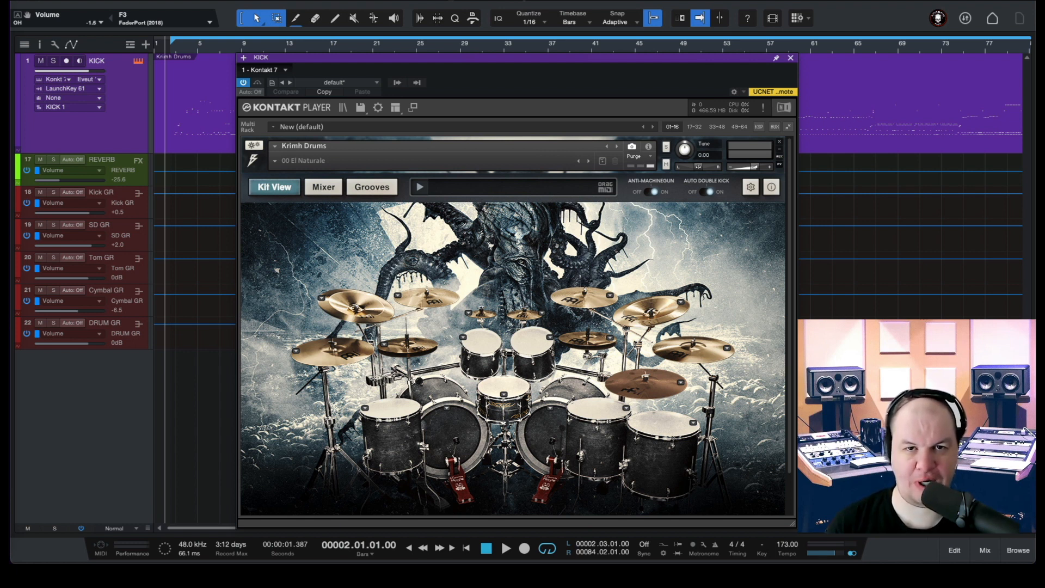
- Play back the drum track with the full kit, and audition the soloed KICK channel with its inserts bypassed
key(space)
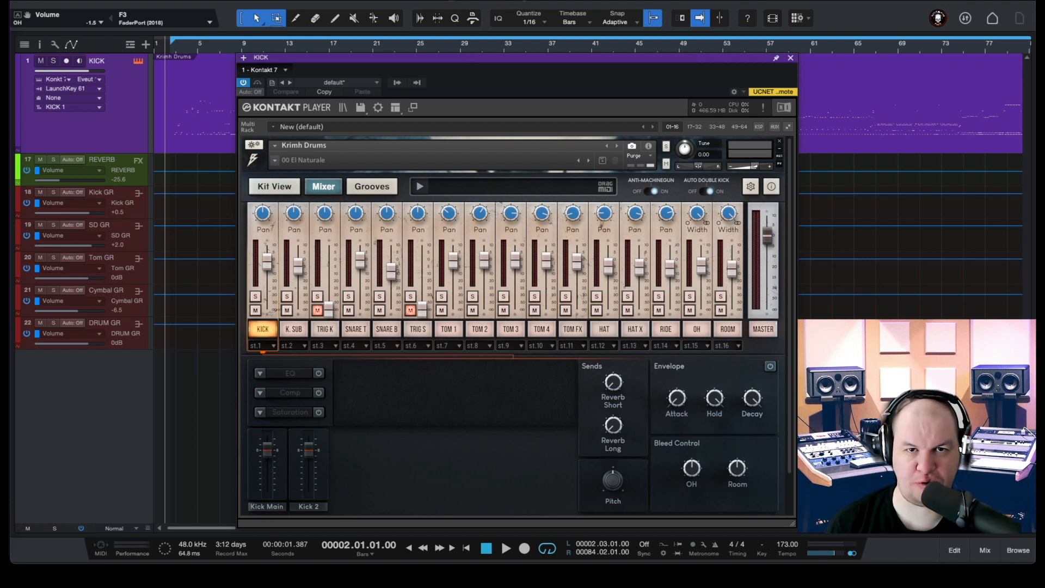
key(space)
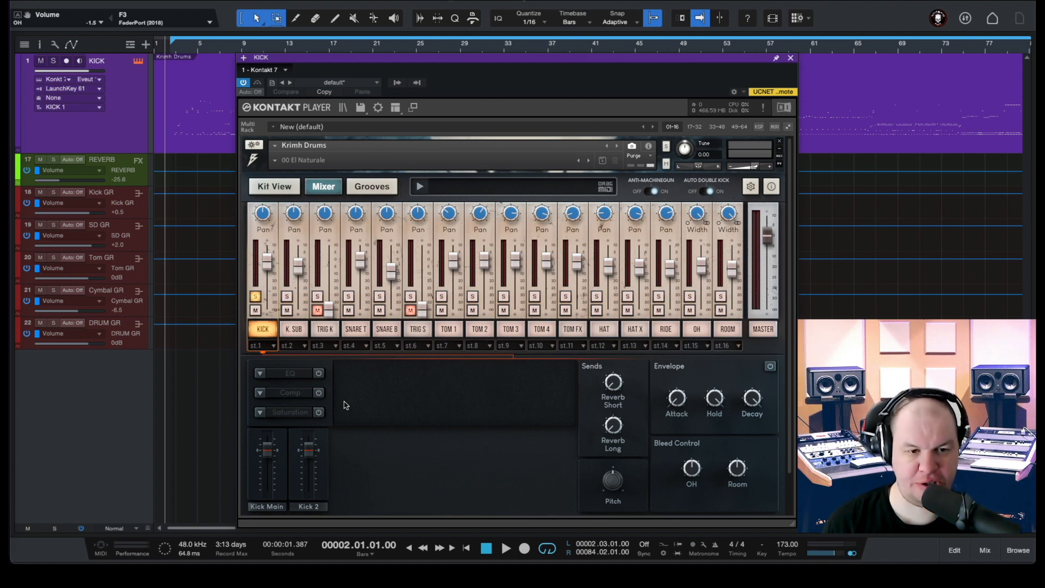
key(space)
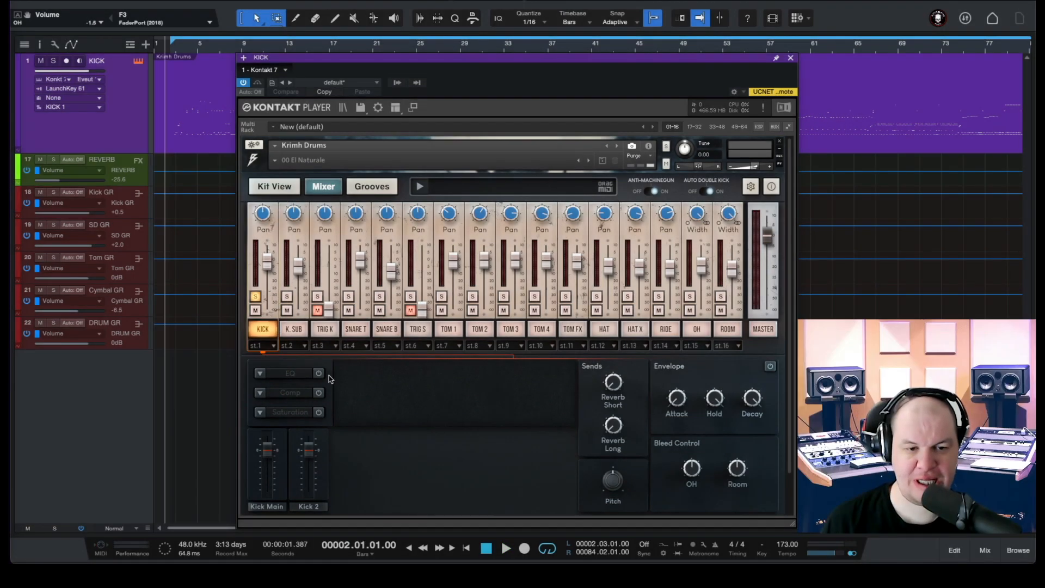
- Enable the EQ insert on the soloed KICK channel and compare it bypassed and engaged during playback, leaving it on
click(326, 381)
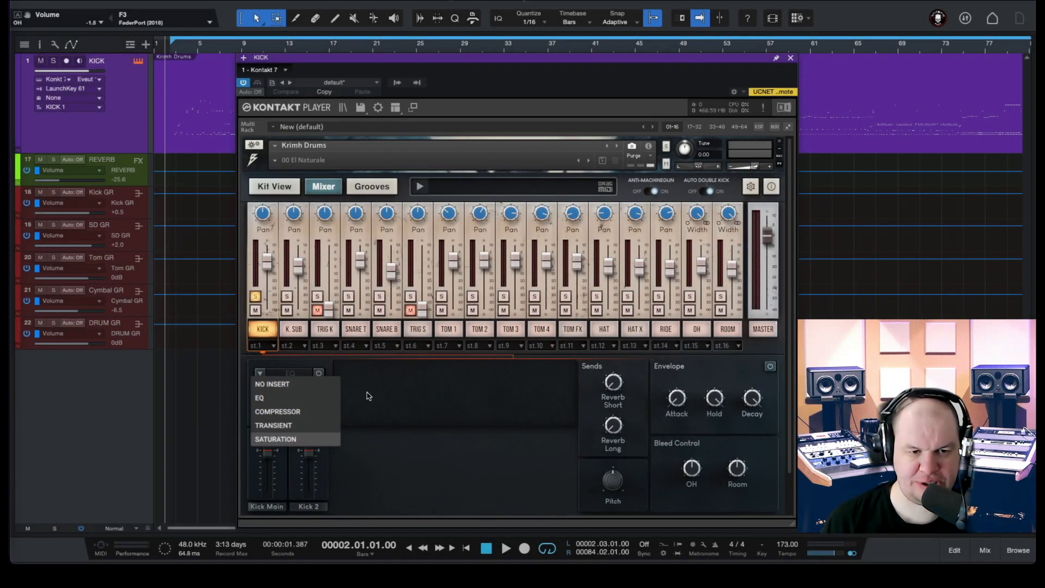
click(367, 396)
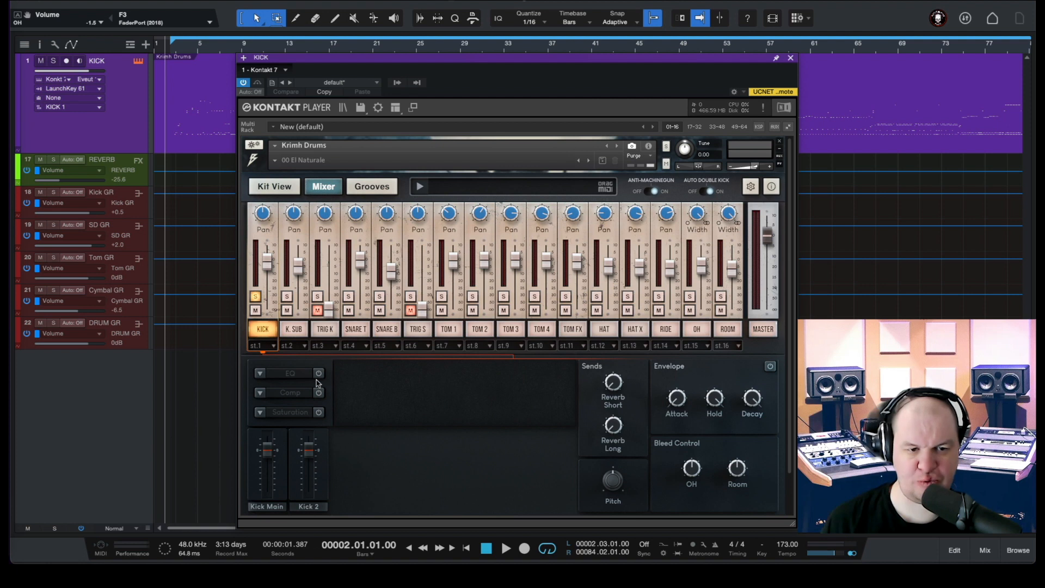
click(319, 374)
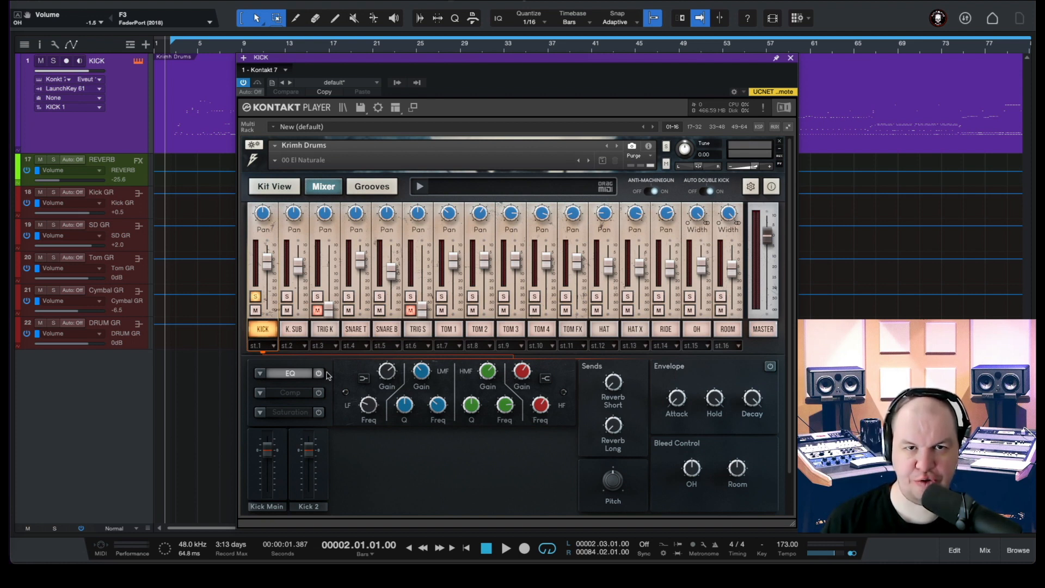
key(space)
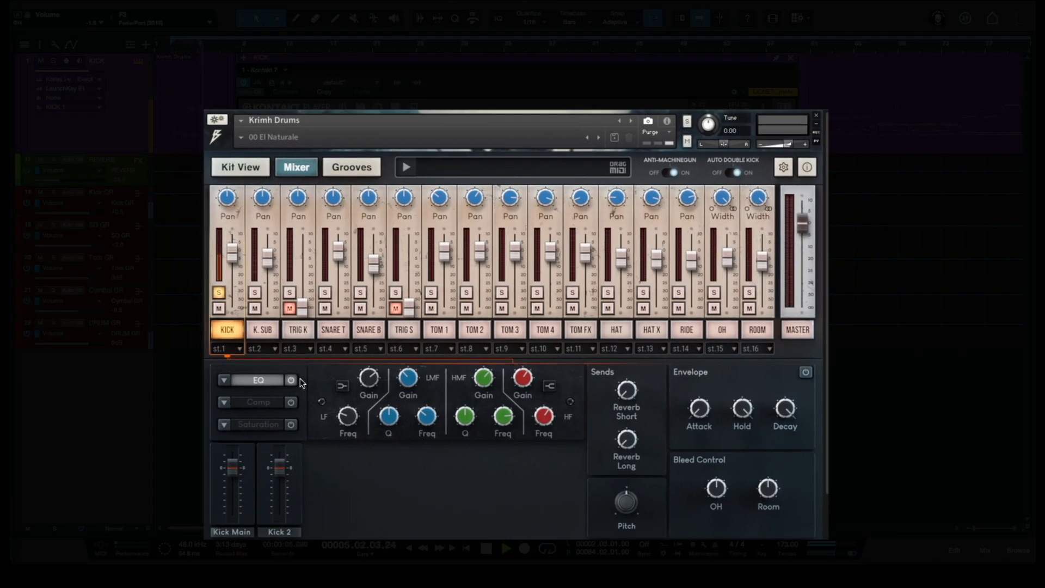
click(298, 380)
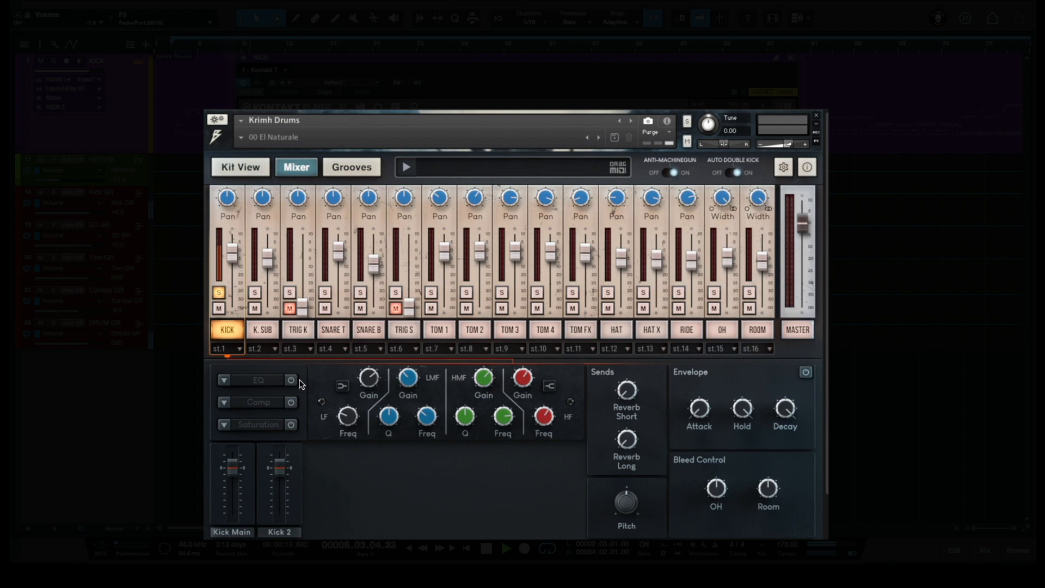
click(300, 380)
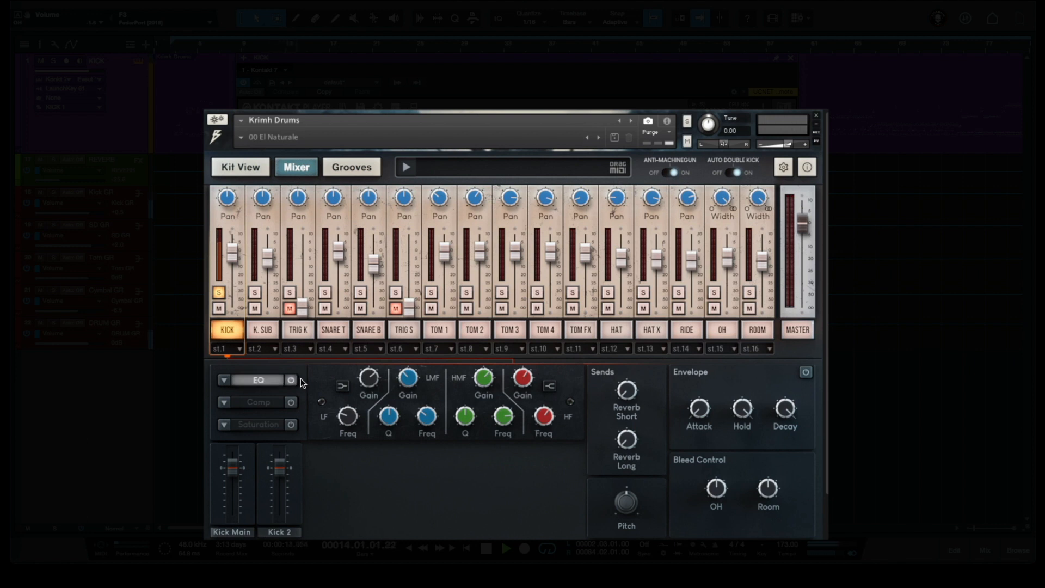
click(292, 380)
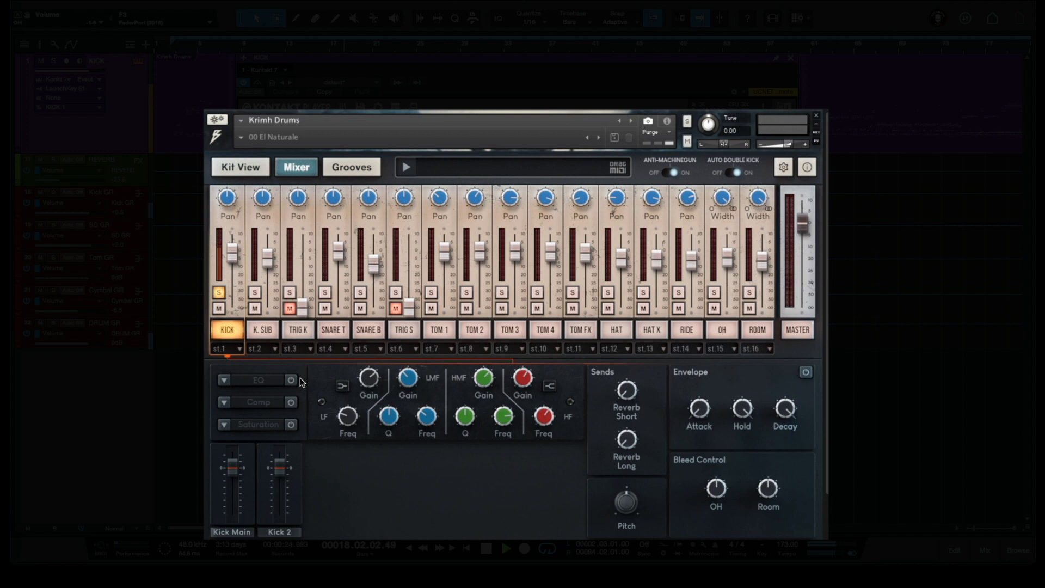
click(292, 380)
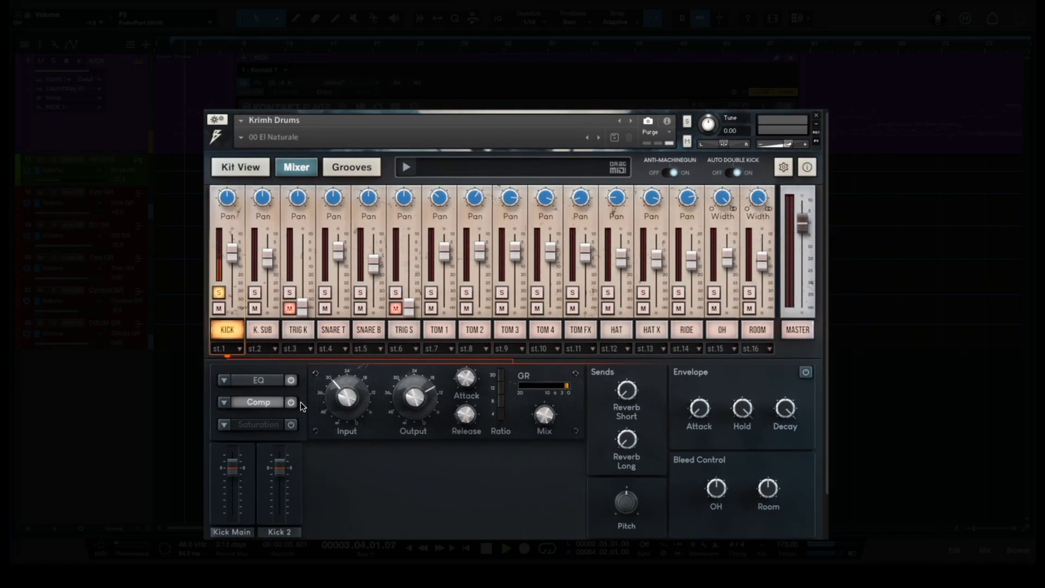
- Compare the soloed KICK channel with its Comp insert bypassed and engaged during playback, leaving the compressor on
click(295, 402)
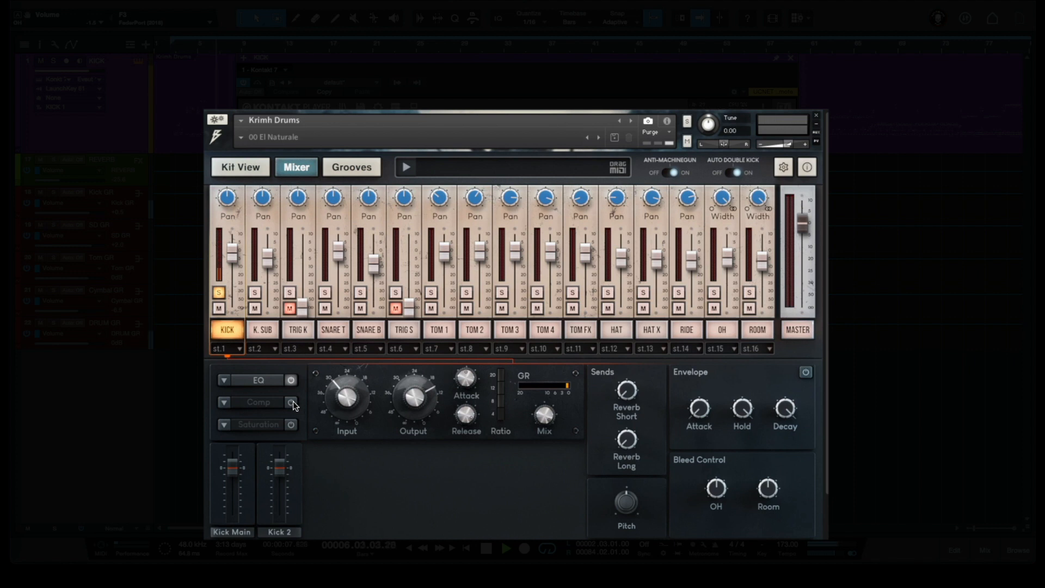
click(297, 402)
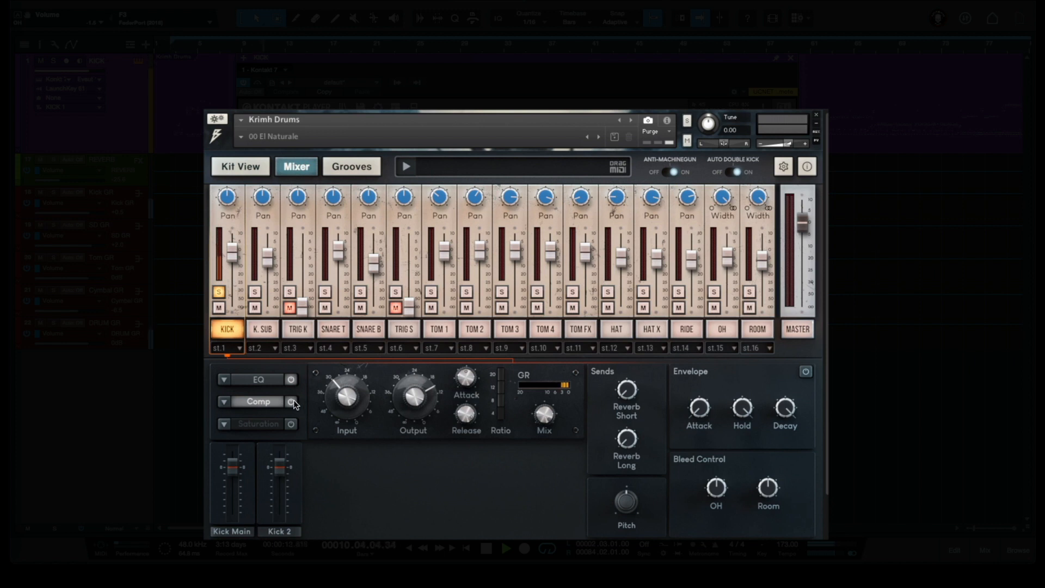
click(293, 402)
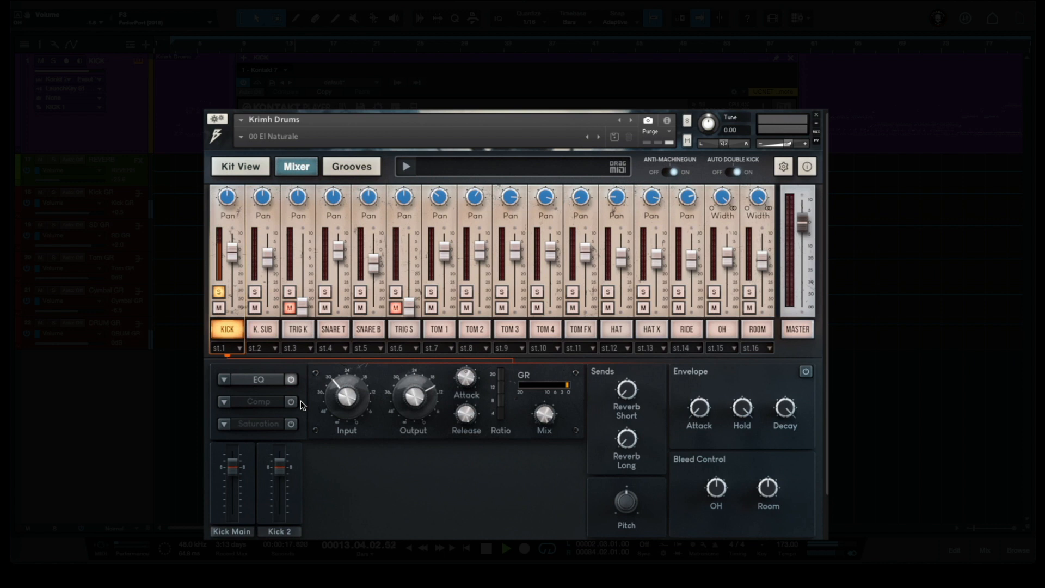
click(300, 402)
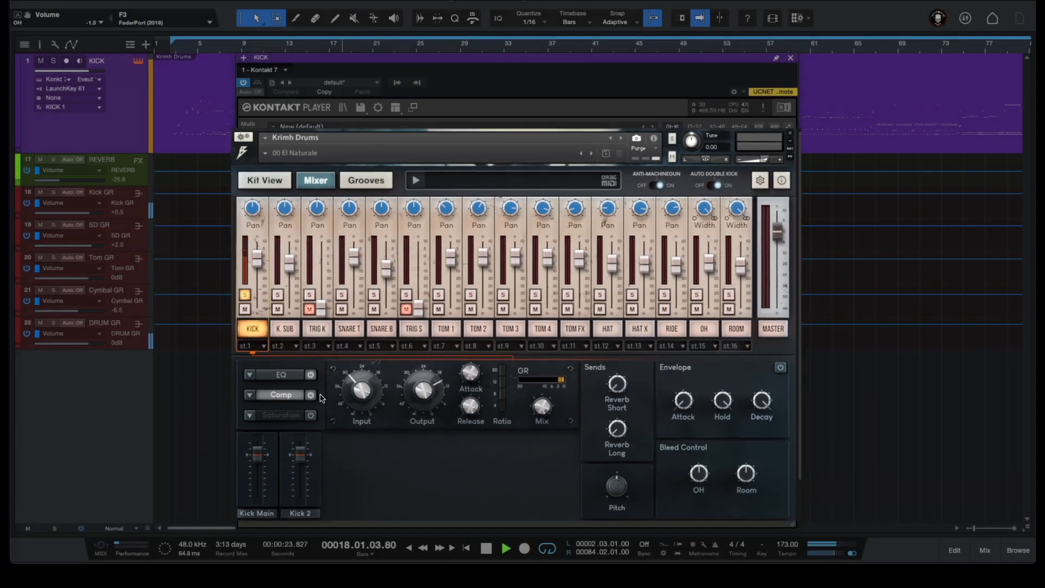
- Engage the Saturation insert on the KICK channel and compare the kick with saturation on and off during playback
click(258, 424)
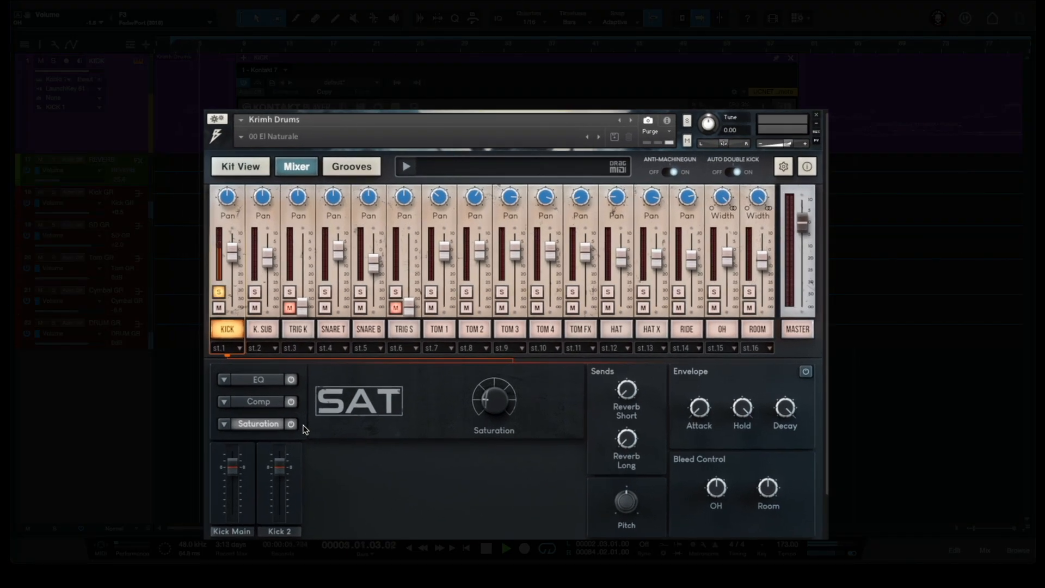
click(291, 424)
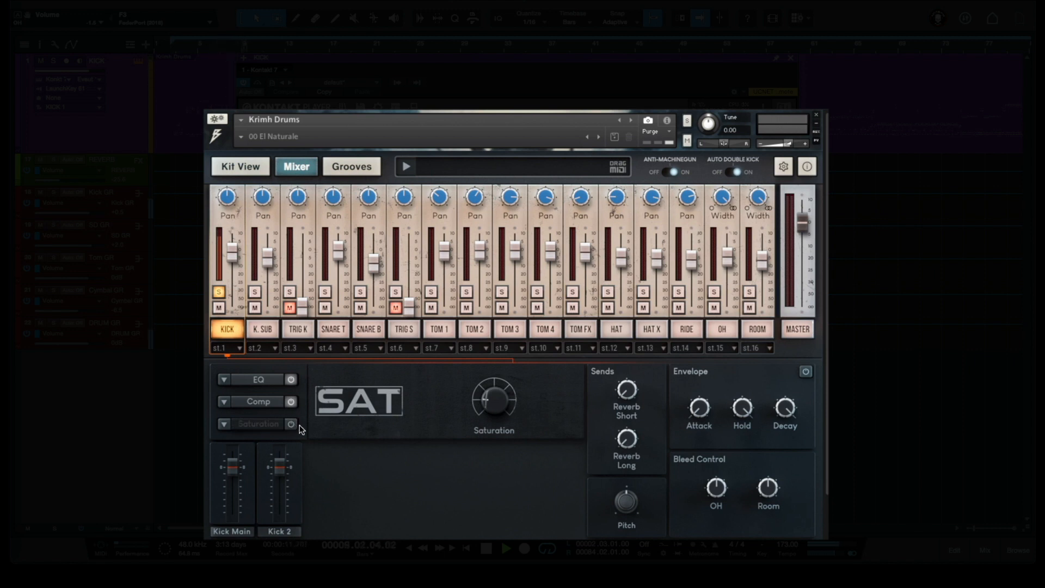
click(291, 424)
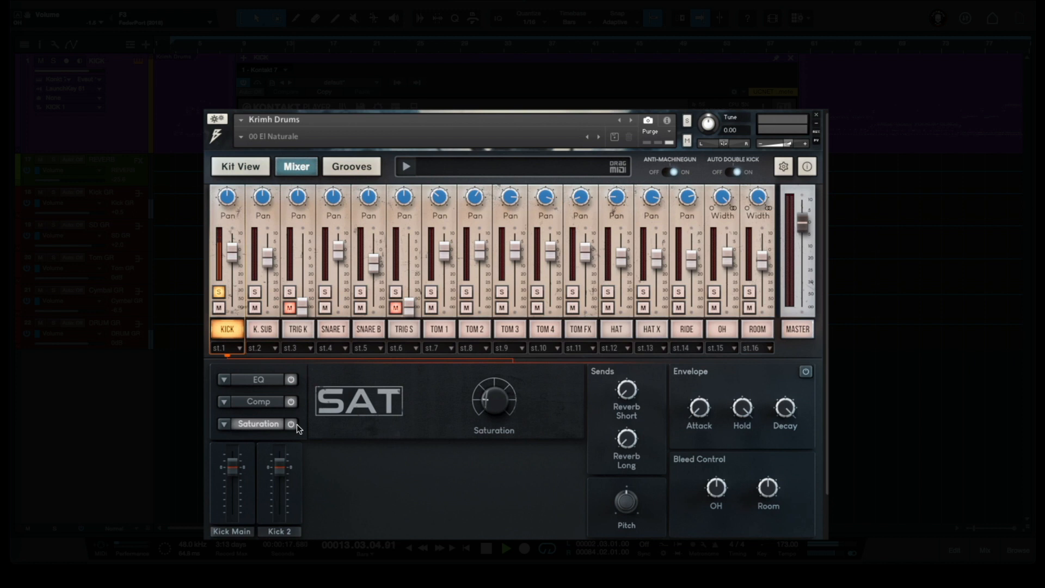
click(294, 425)
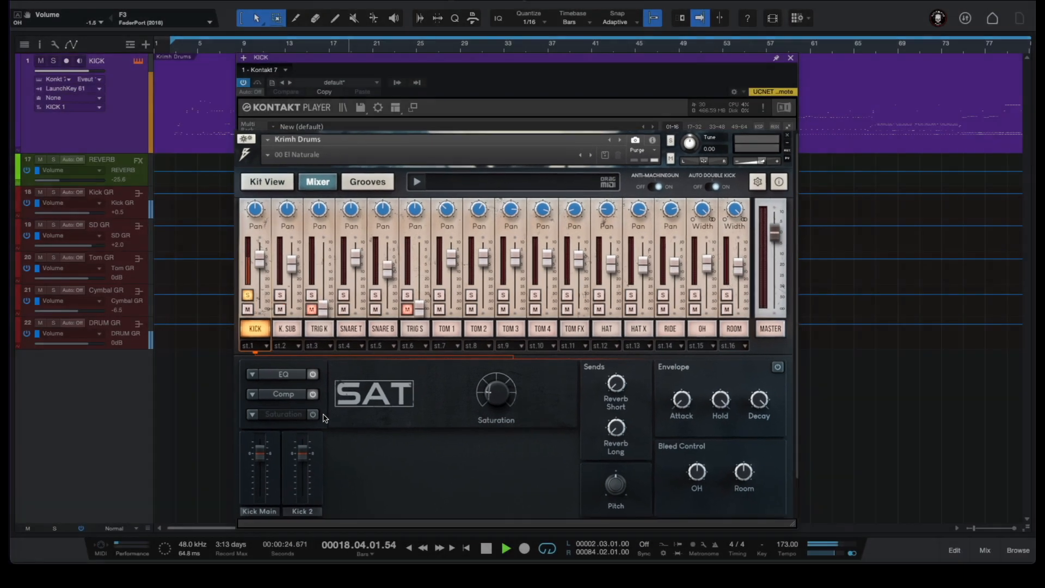
- Select and solo the K. SUB channel and audition it with its EQ, Comp and Transient inserts bypassed
click(259, 333)
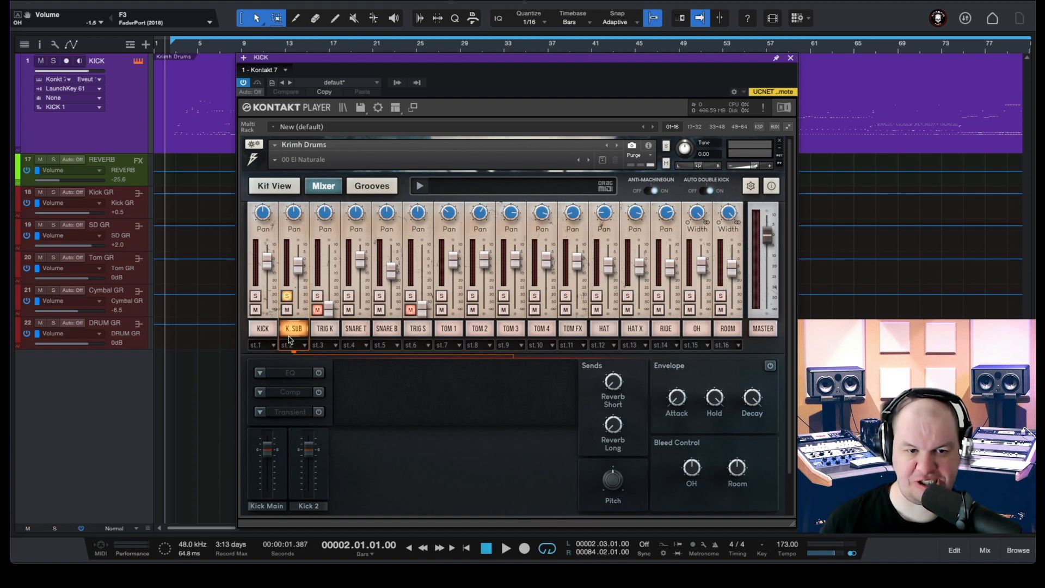
key(space)
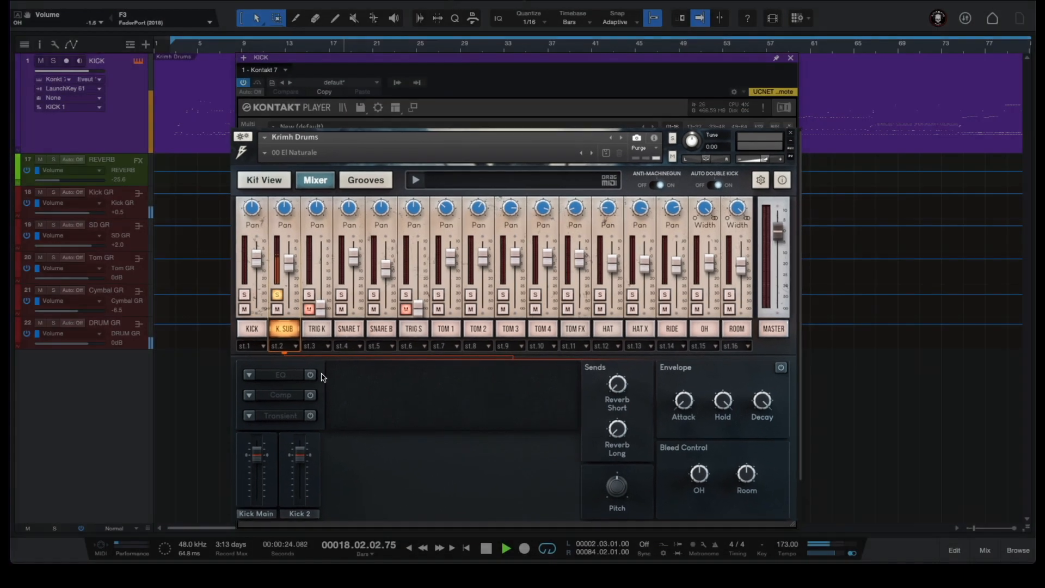
key(space)
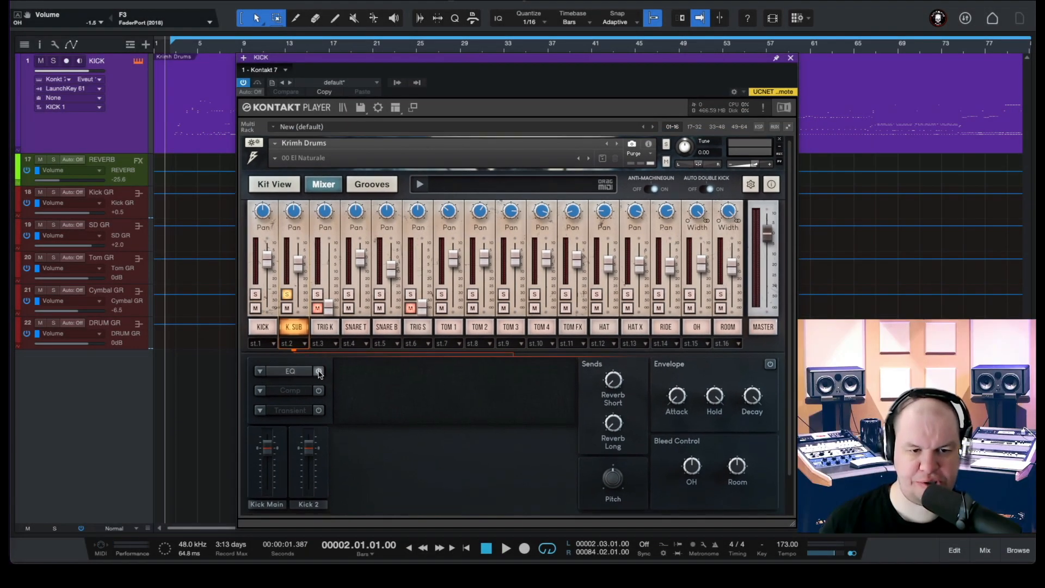
- Enable the EQ insert on the K. SUB channel, and compare its EQ and Comp bypassed and engaged, leaving both on
click(319, 372)
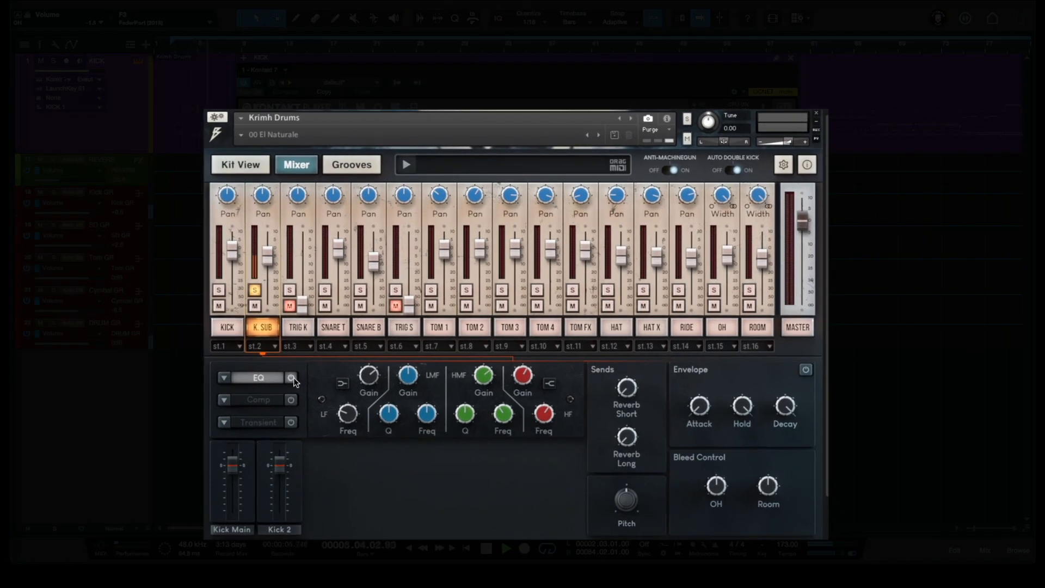
click(292, 378)
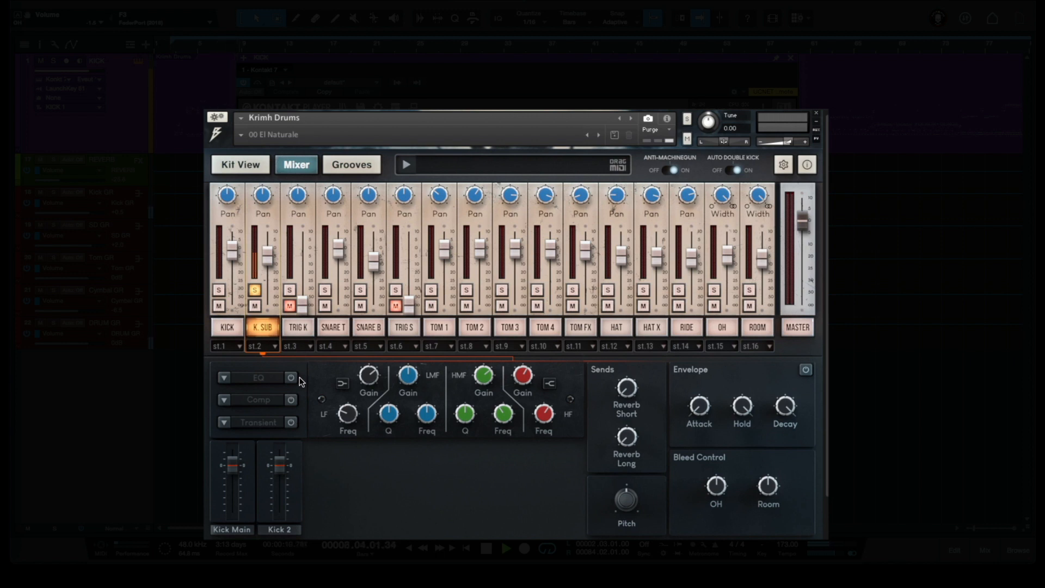
click(291, 378)
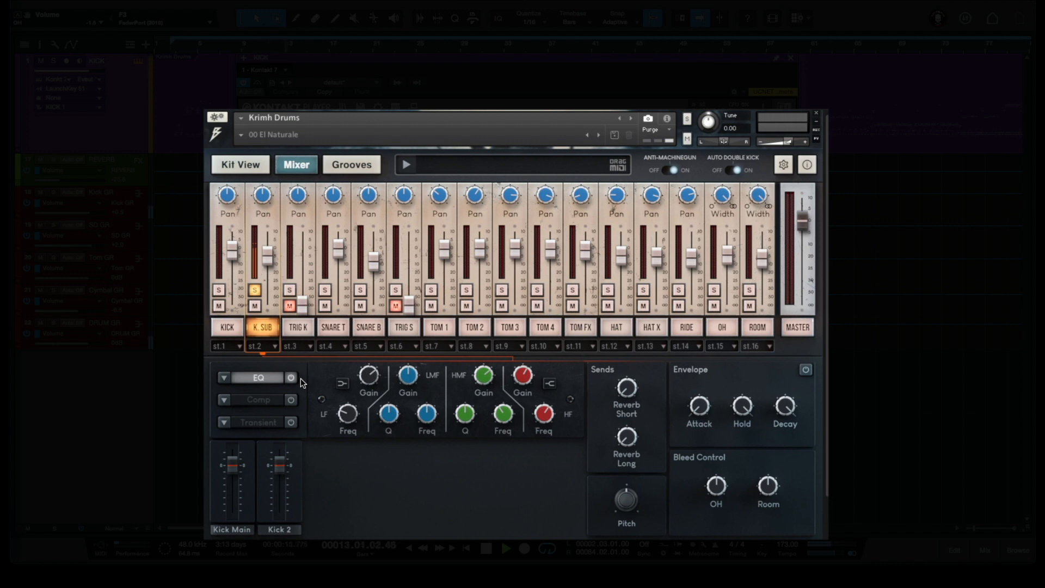
click(296, 376)
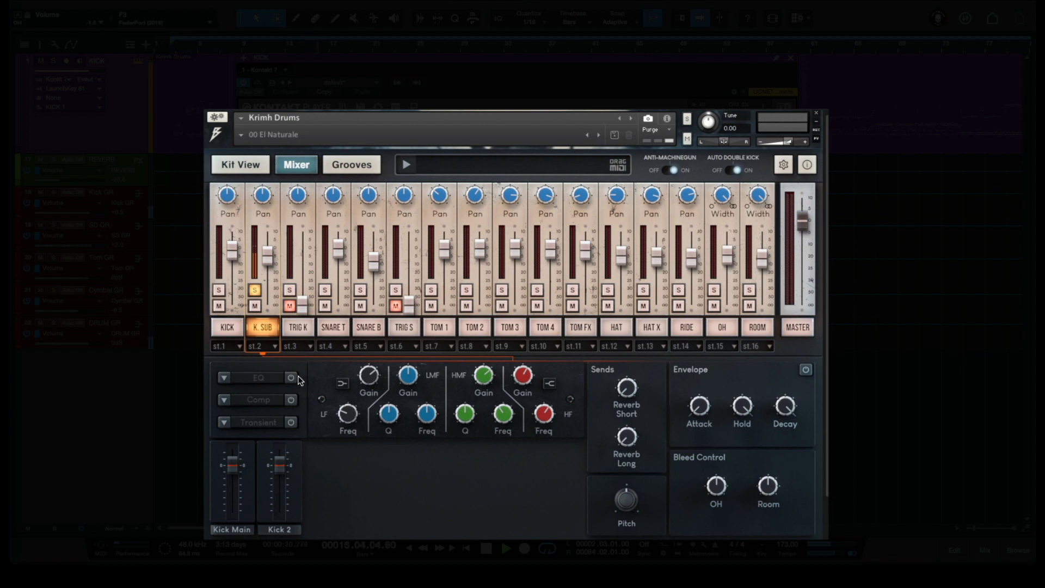
click(293, 376)
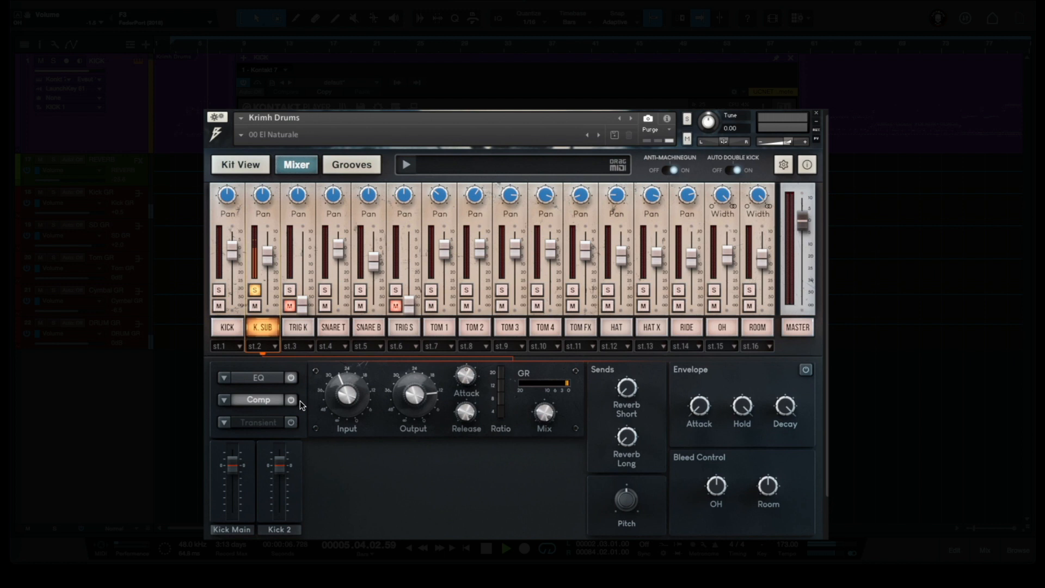
click(298, 402)
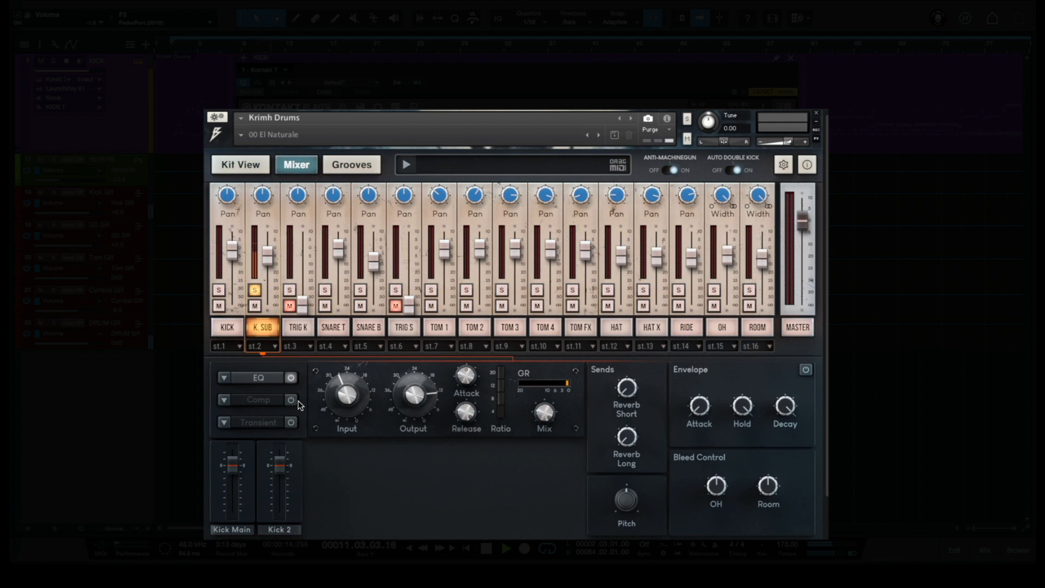
click(292, 400)
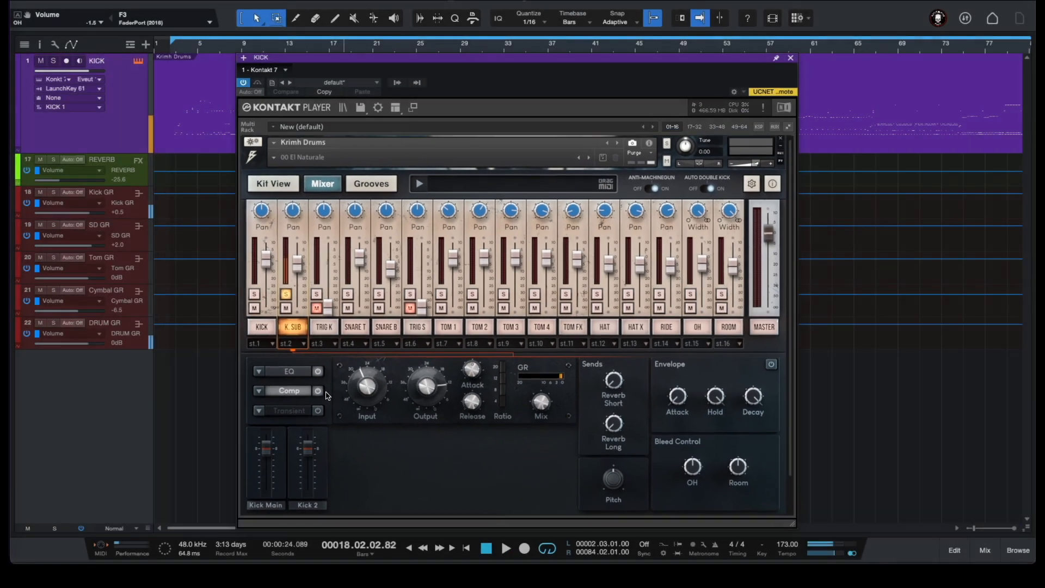
- Enable the Transient insert on the K. SUB channel and compare the sub kick with it bypassed and engaged during playback
click(291, 422)
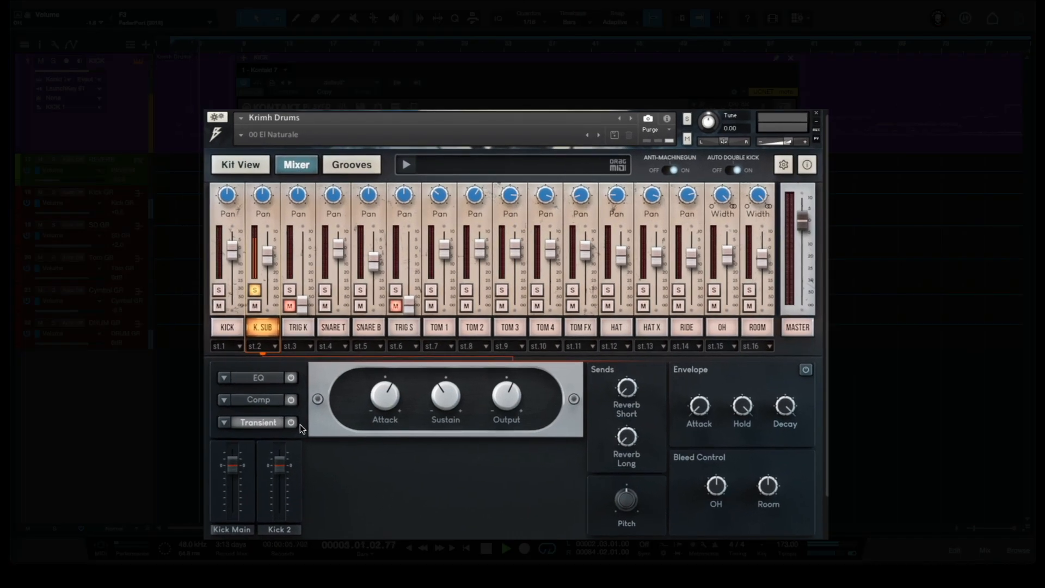
click(292, 423)
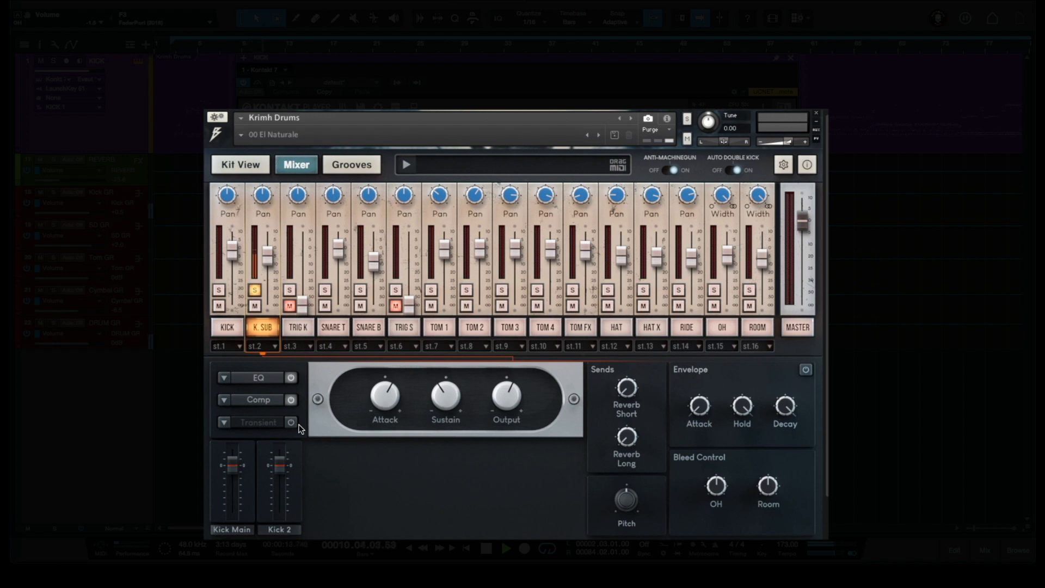
click(292, 423)
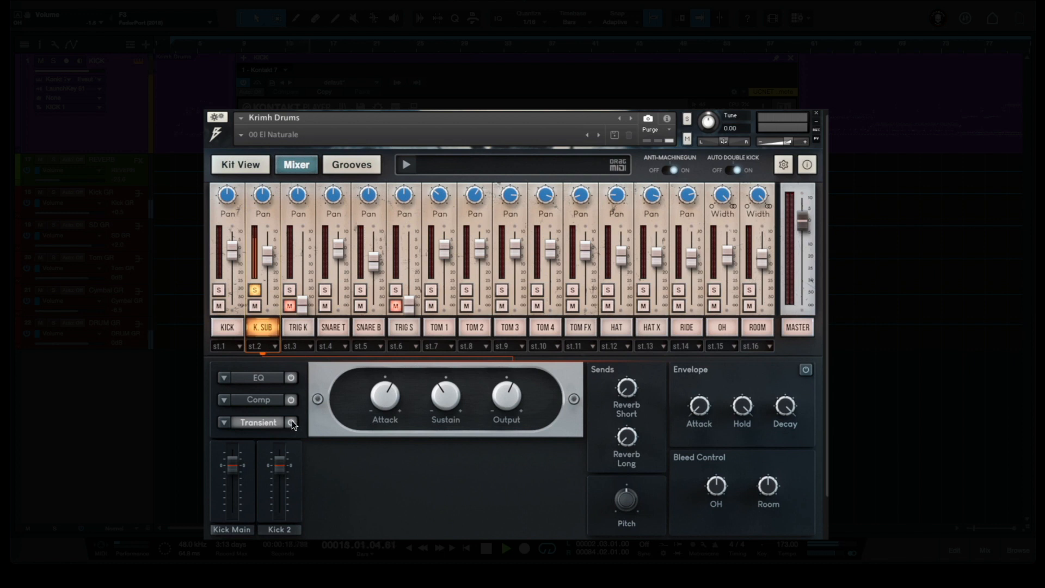
click(292, 421)
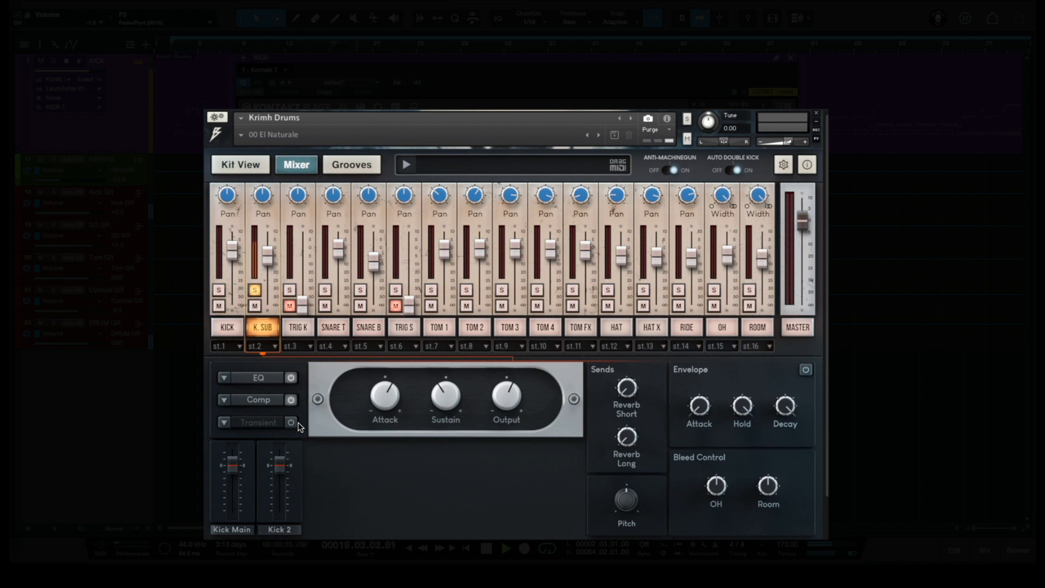
click(292, 423)
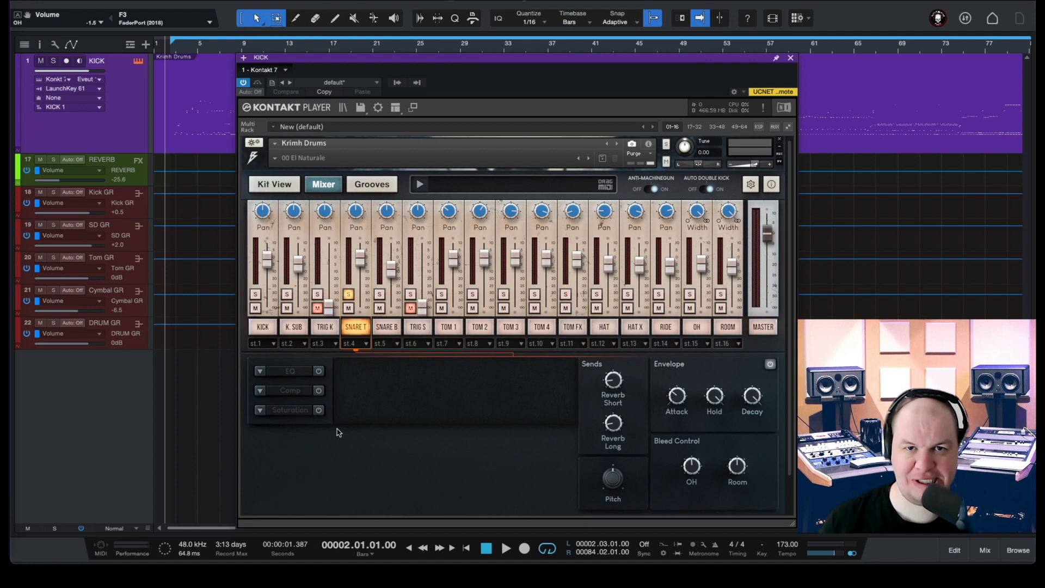
- Play the soloed SNARE T channel with all inserts bypassed, and compare it with the EQ insert engaged and bypassed, leaving EQ on
key(space)
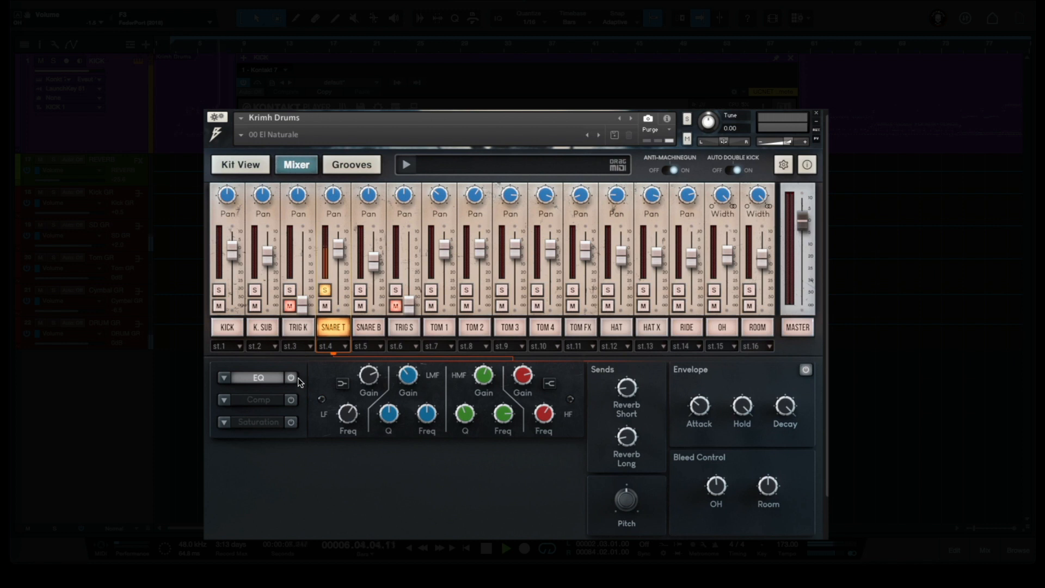
click(299, 378)
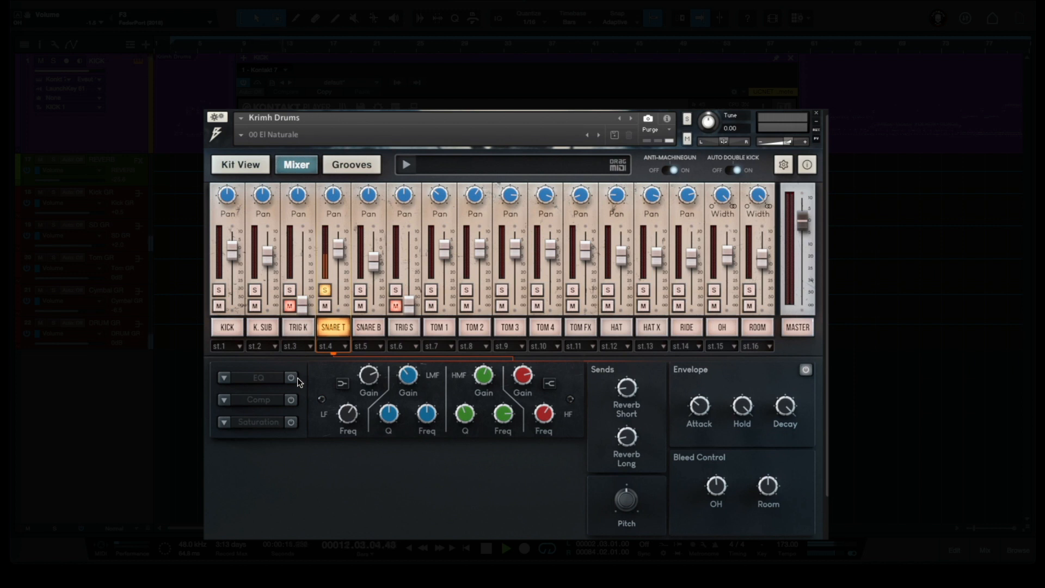
click(292, 378)
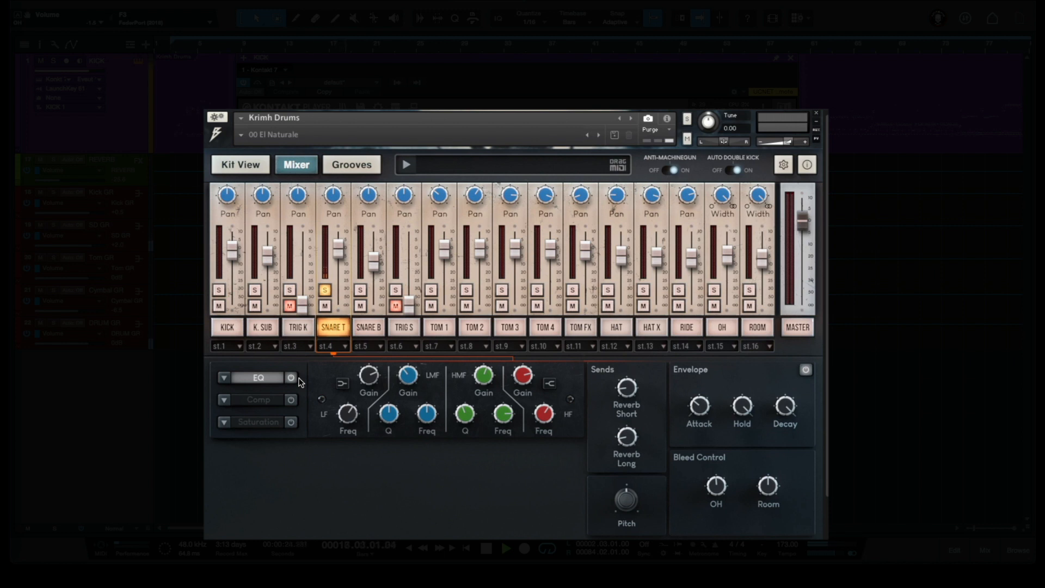
click(294, 378)
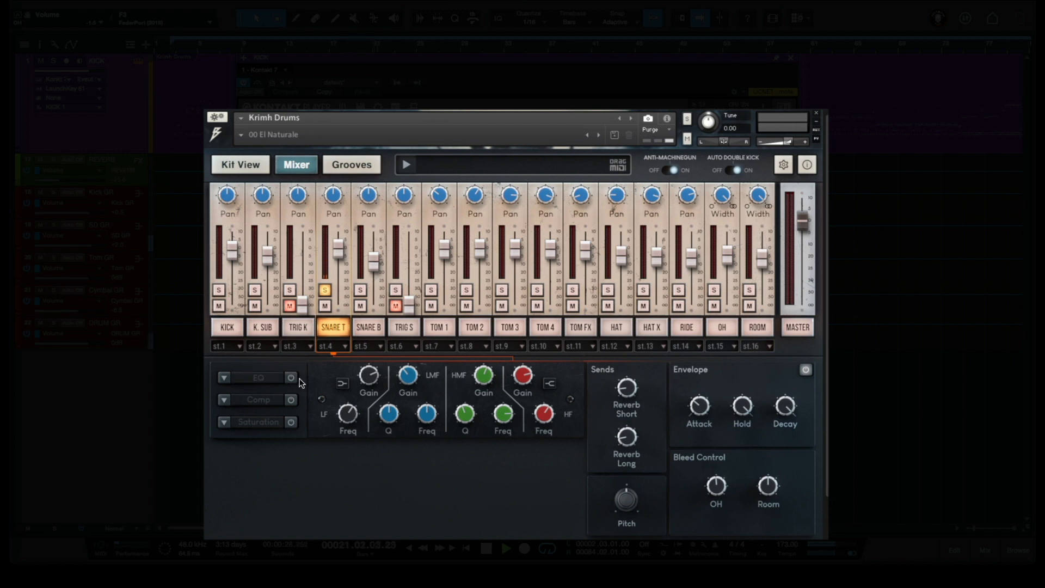
click(297, 379)
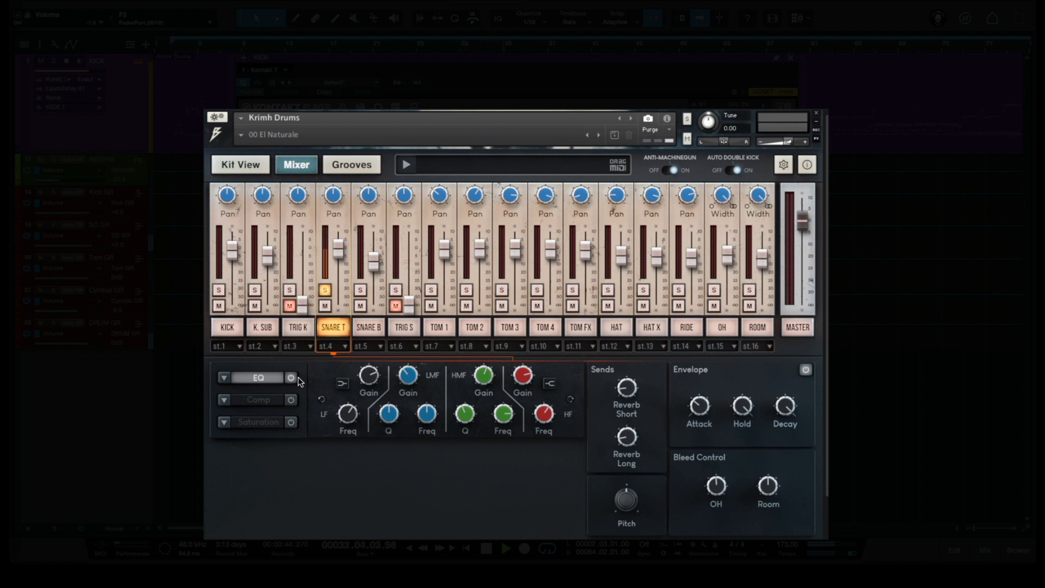
click(295, 377)
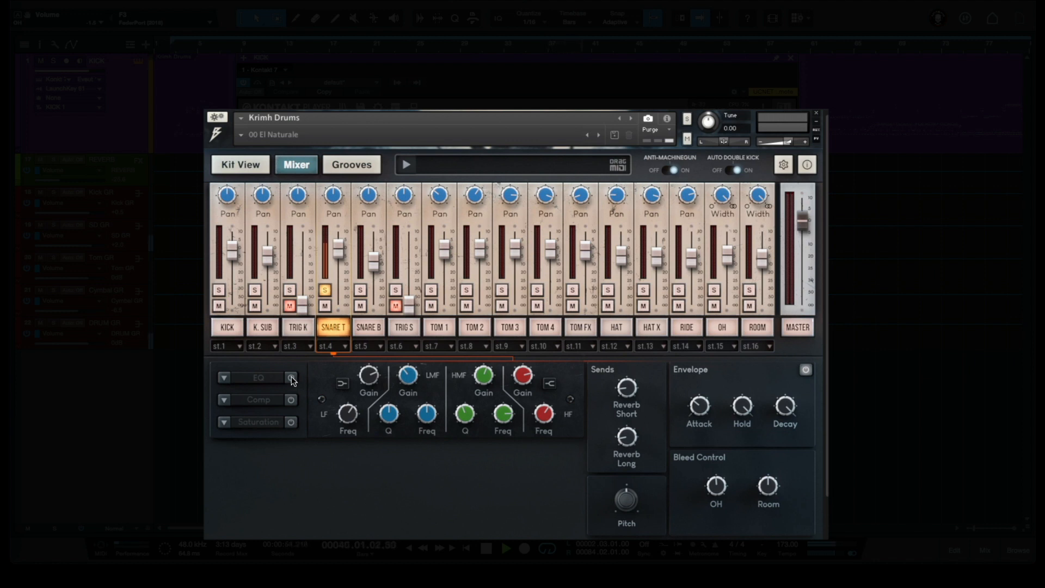
click(292, 377)
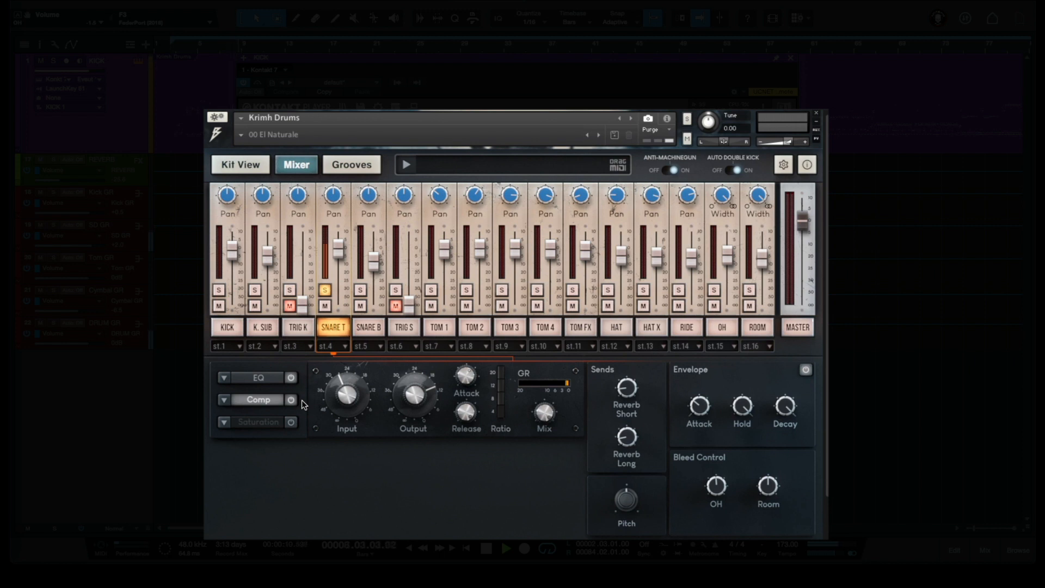
- Compare the SNARE T channel with its Comp insert bypassed and engaged during playback, leaving Comp on
click(295, 399)
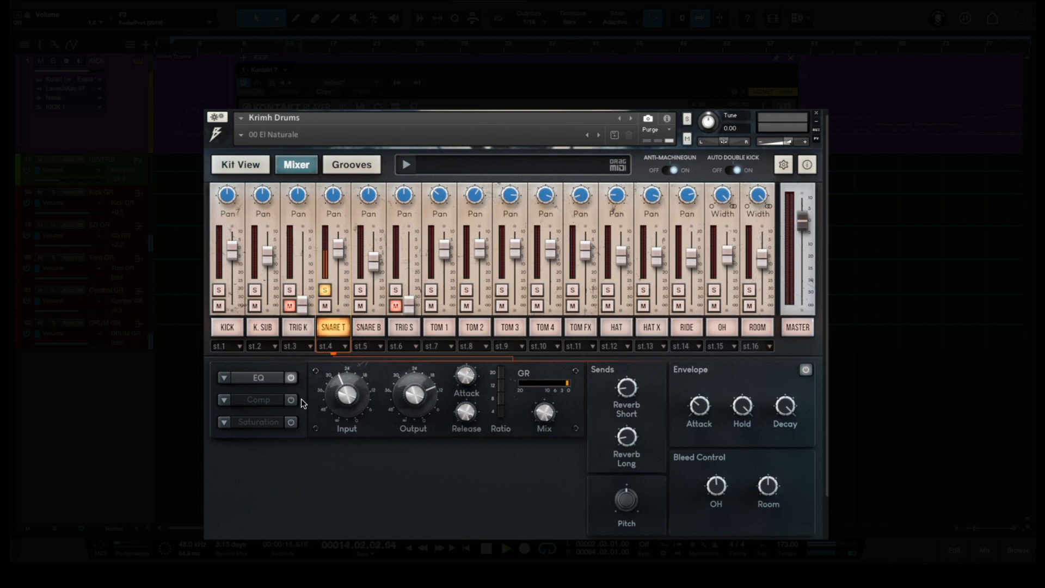
click(293, 399)
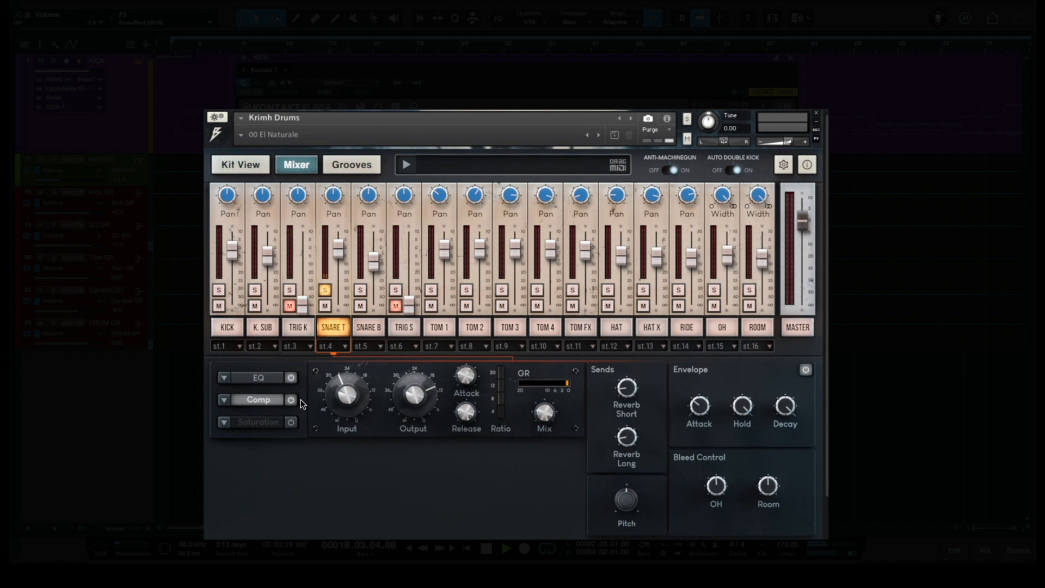
click(293, 399)
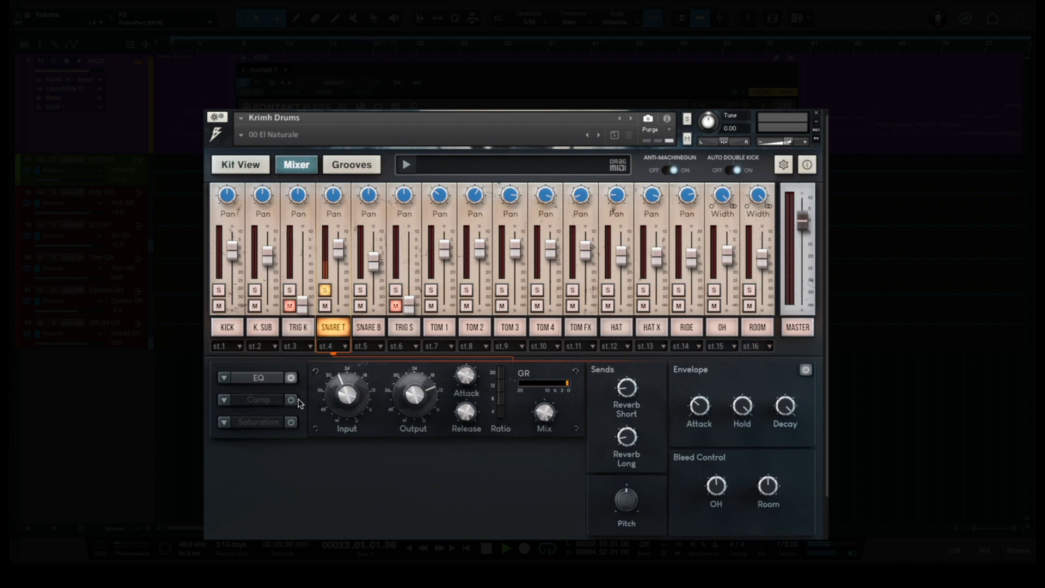
click(298, 400)
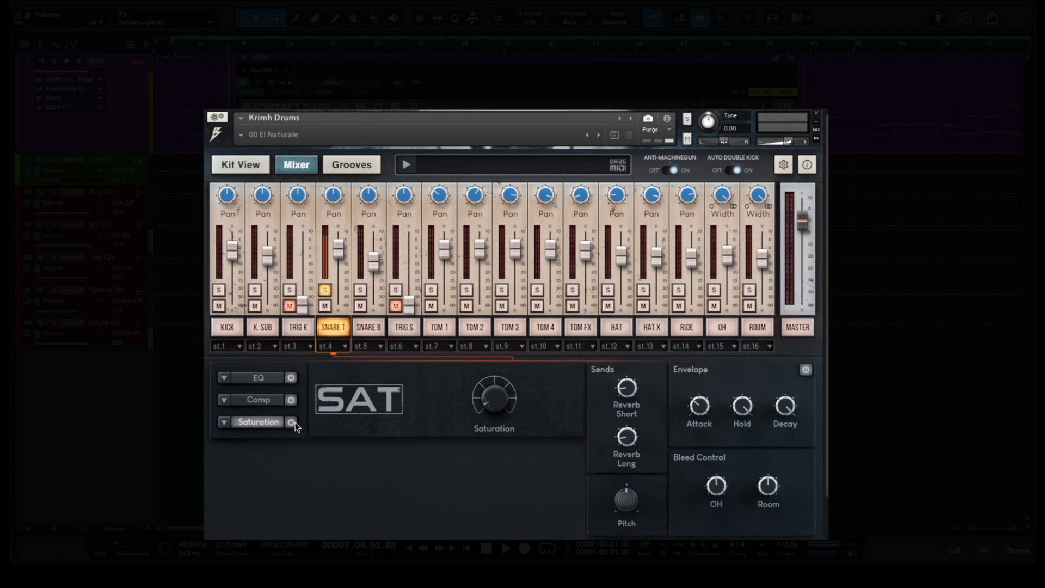
- Compare the SNARE T channel with its Saturation insert bypassed and engaged during playback
click(292, 422)
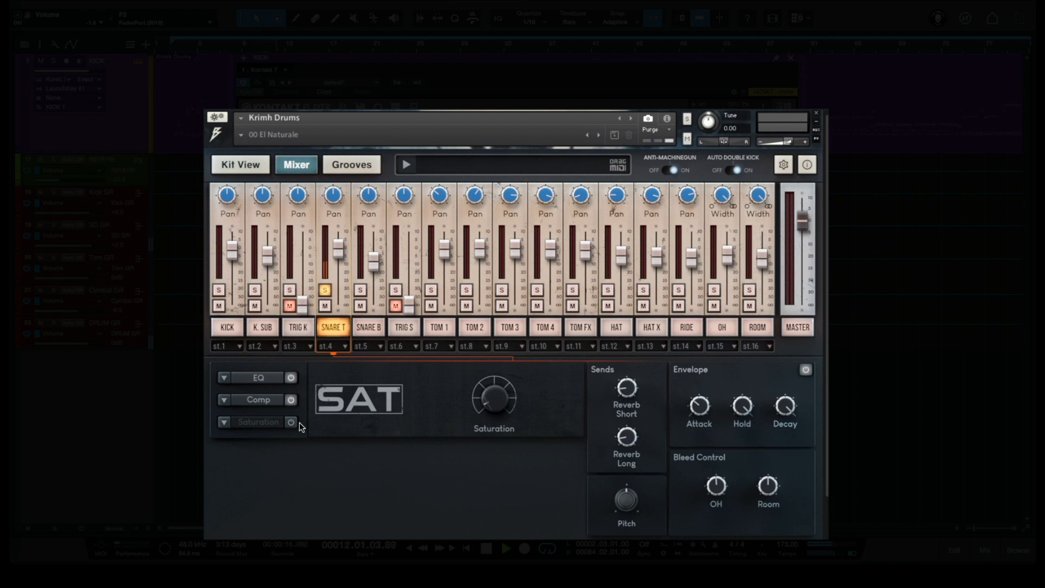
click(293, 423)
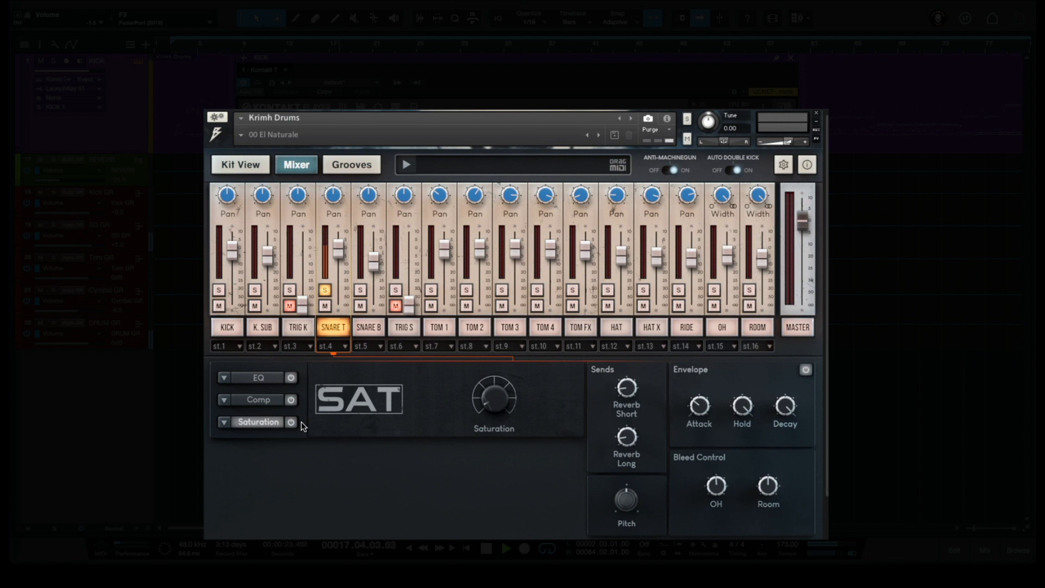
click(297, 422)
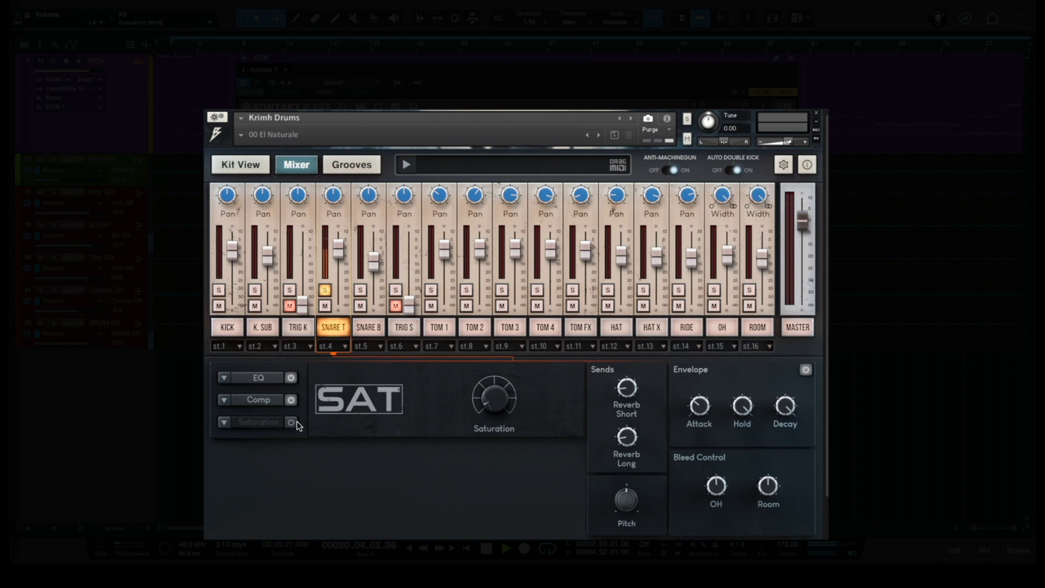
click(294, 422)
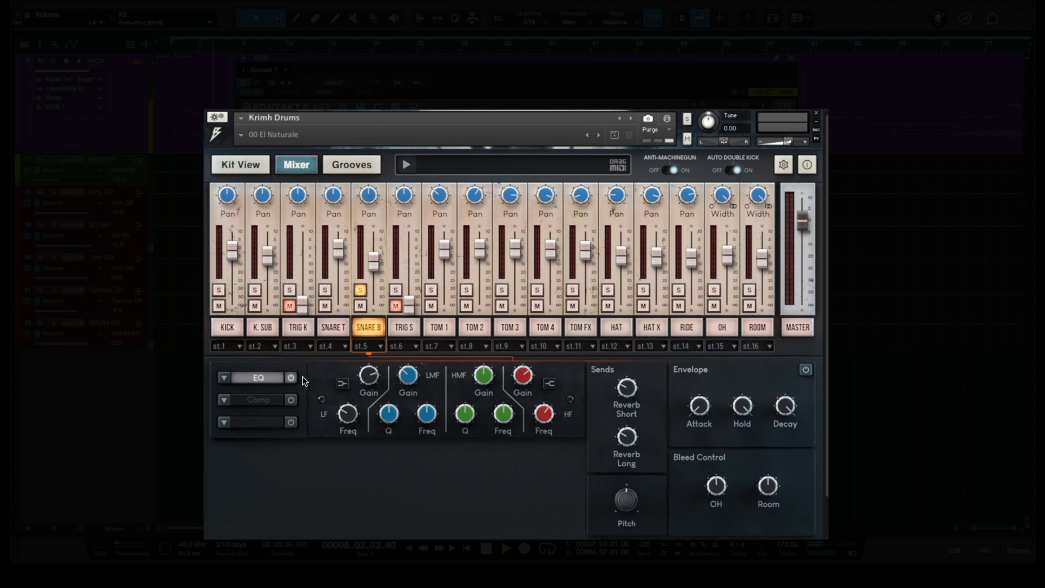
- Audition the soloed SNARE B channel with its EQ and Comp inserts bypassed and engaged in turn
click(295, 377)
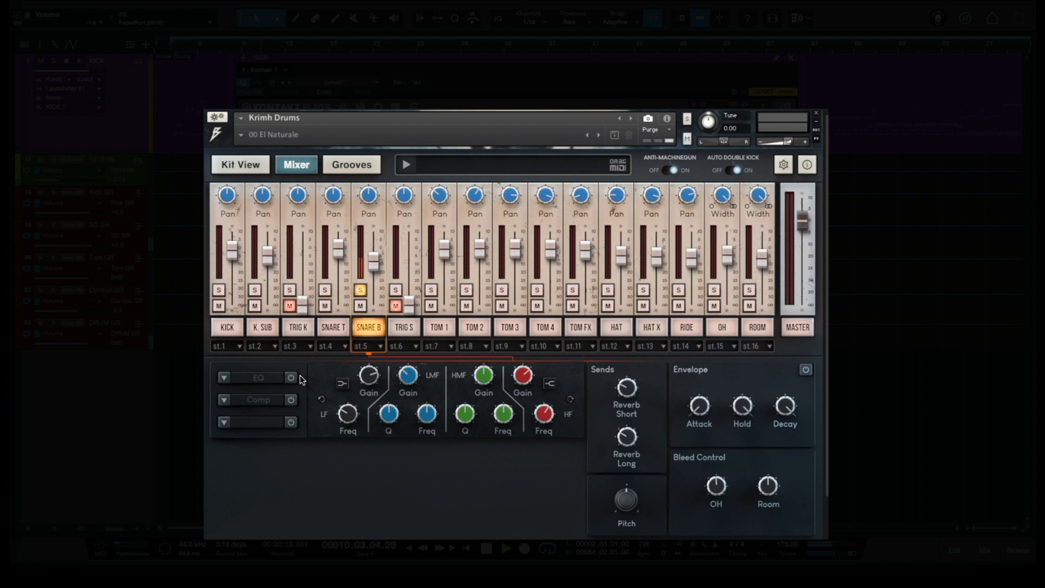
click(294, 377)
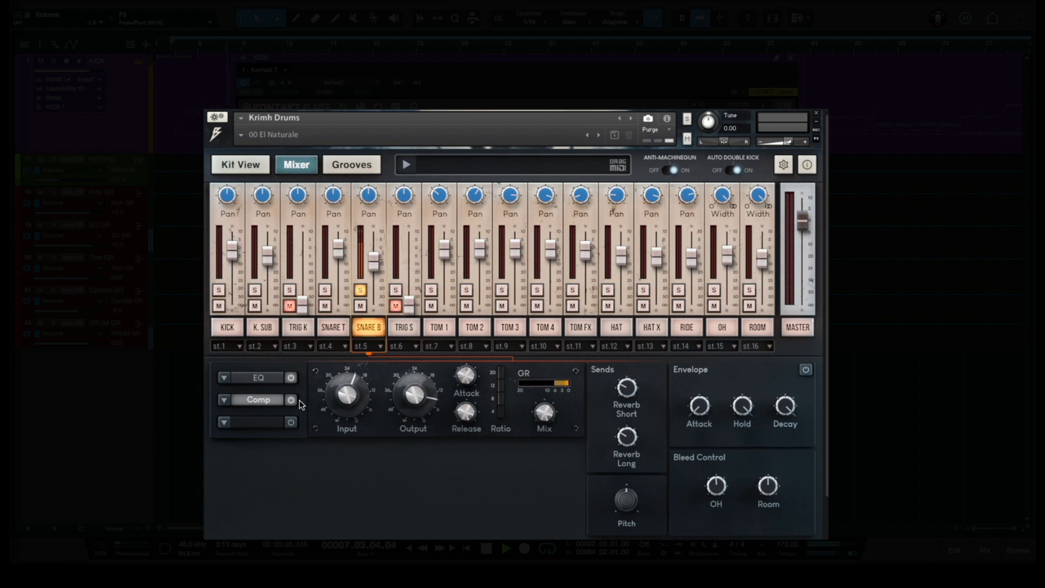
click(292, 400)
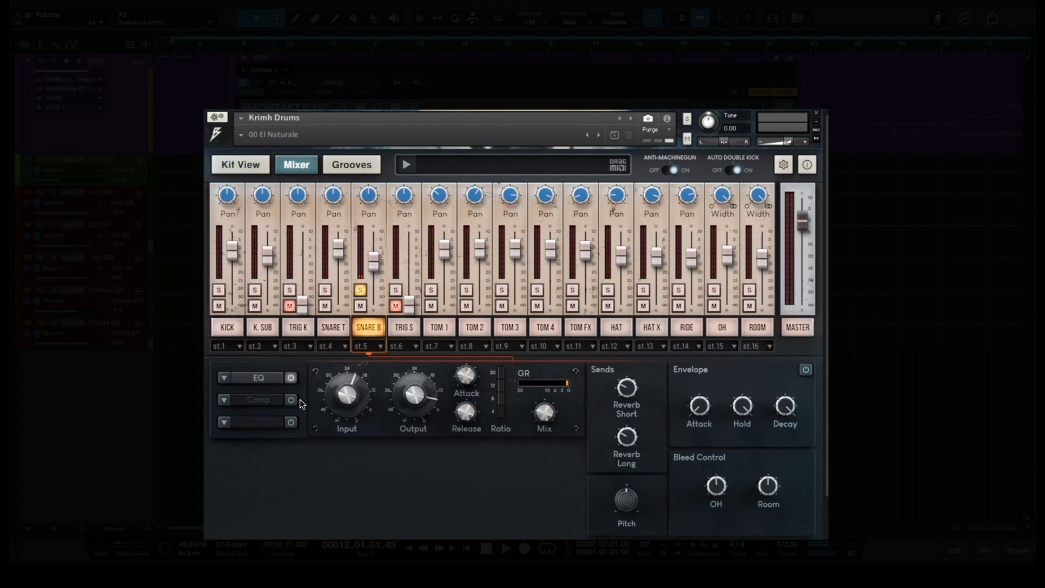
click(292, 400)
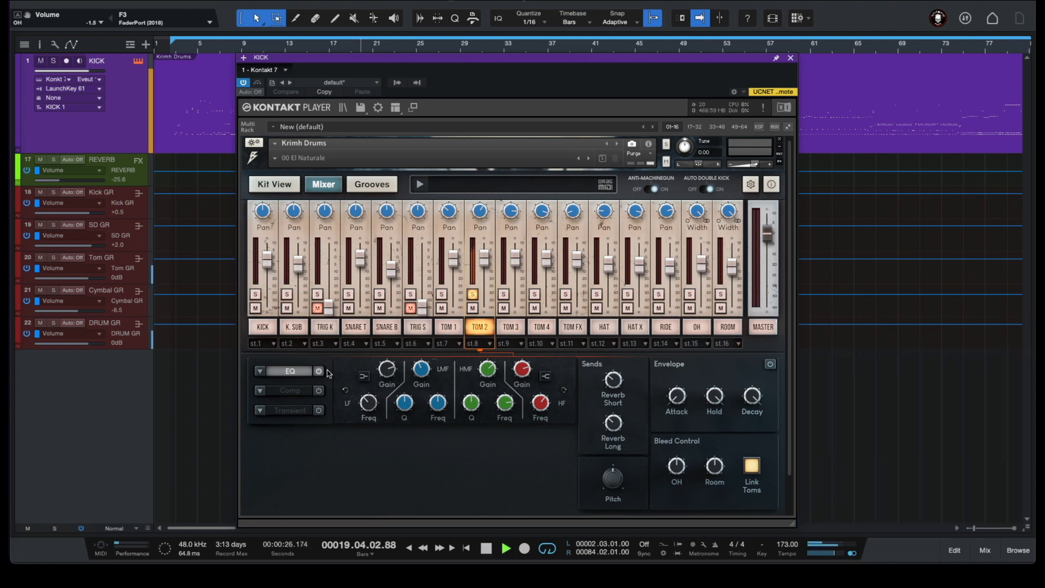
- Audition the soloed TOM 2 channel, comparing its EQ, Comp and Transient inserts bypassed and engaged
click(320, 372)
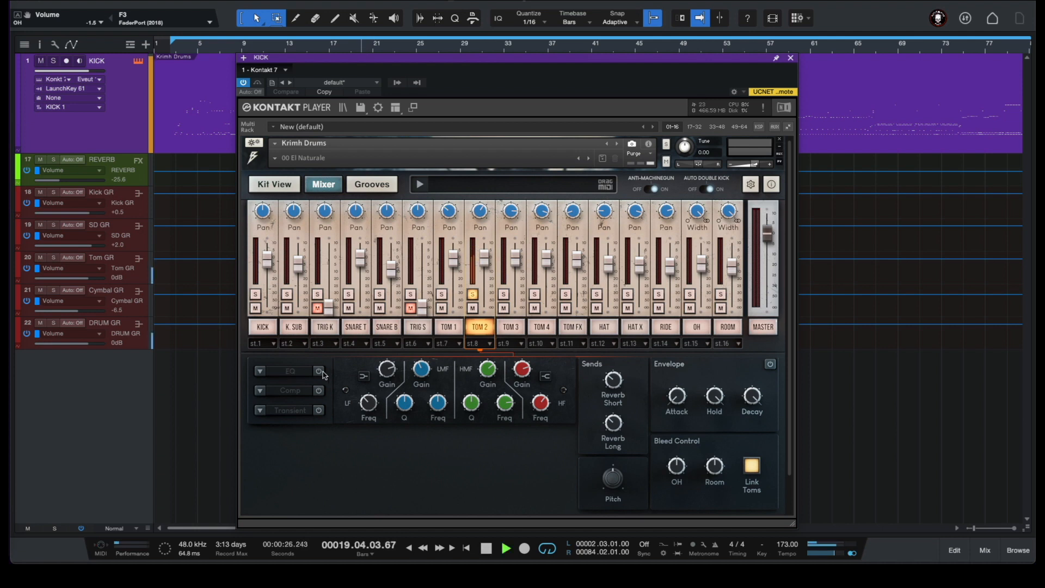
click(291, 390)
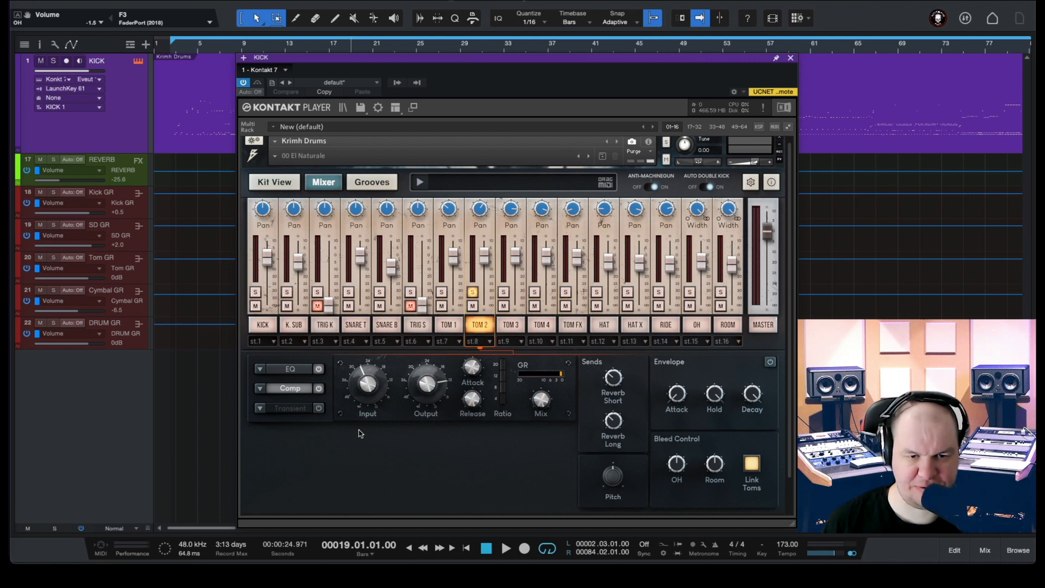
key(space)
click(320, 389)
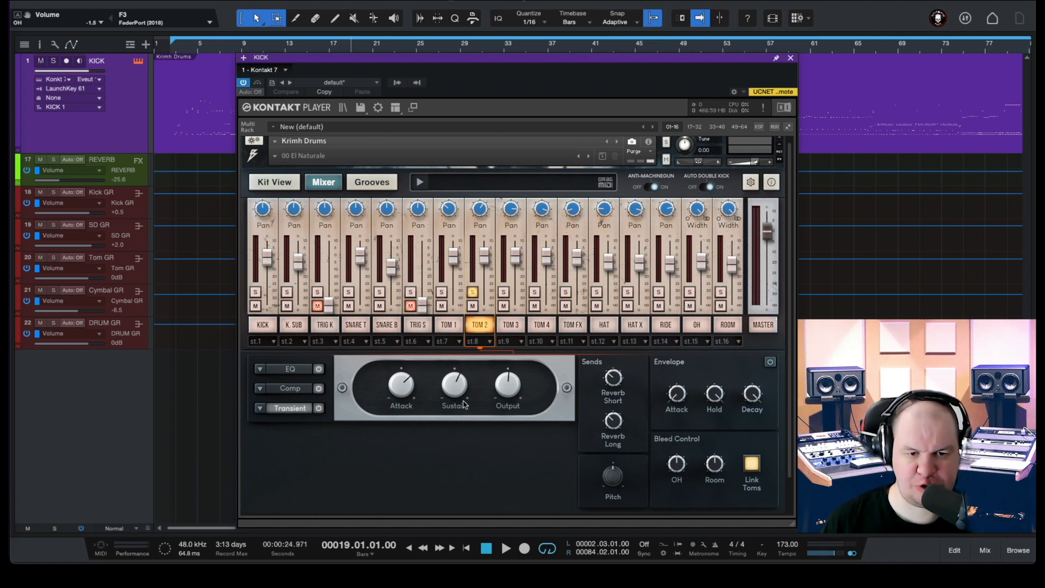
key(space)
click(319, 408)
key(space)
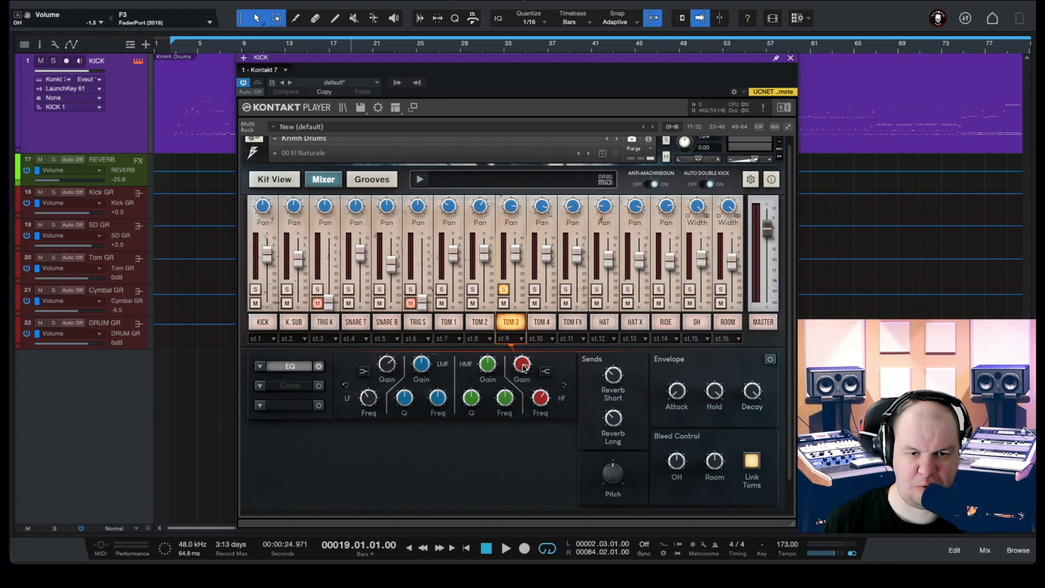
- Audition the soloed TOM 3 channel, comparing its EQ and Comp inserts bypassed and engaged
key(space)
click(319, 367)
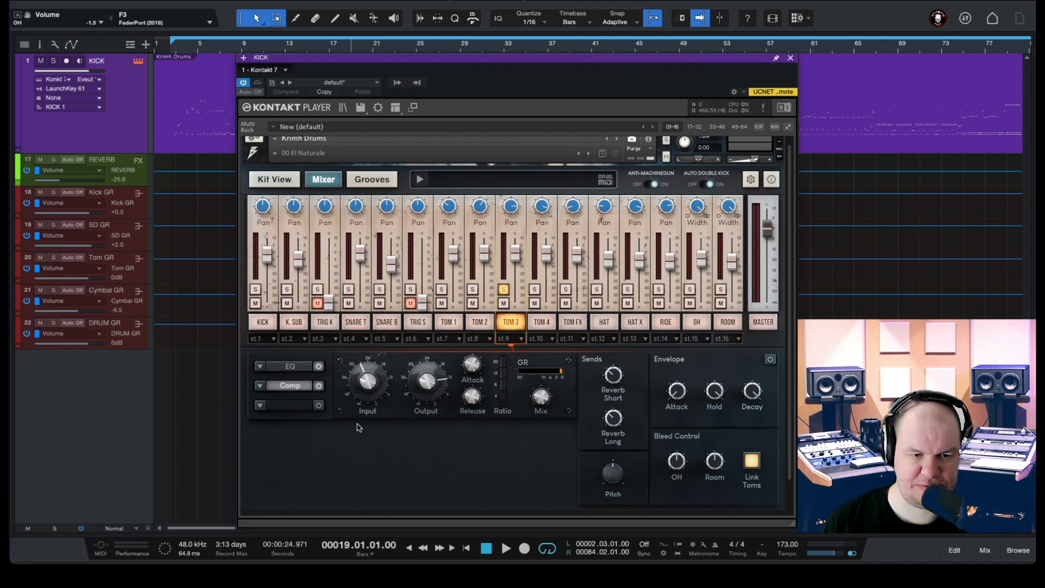
key(space)
key(space)
click(323, 386)
key(space)
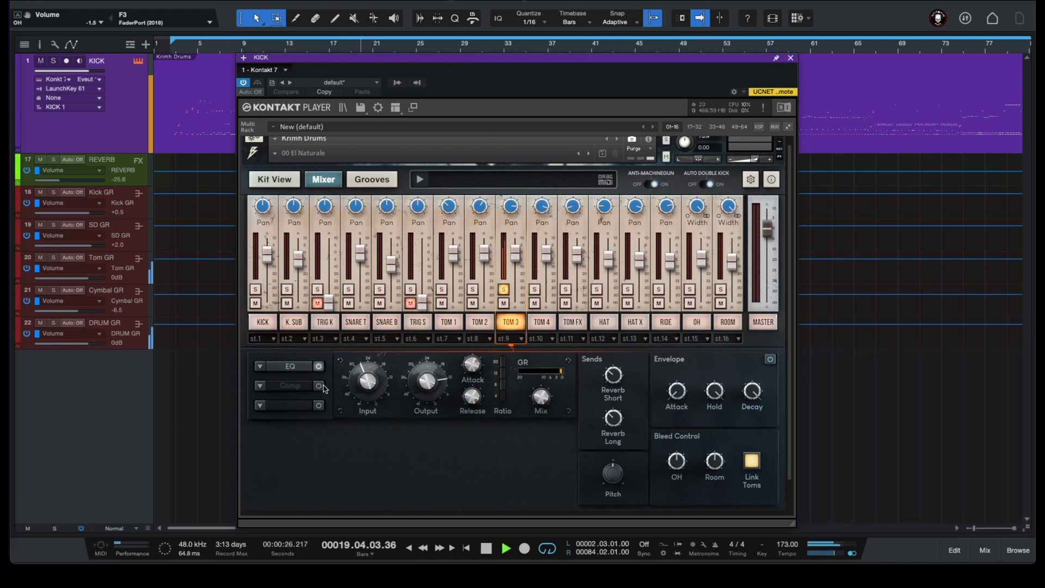
key(space)
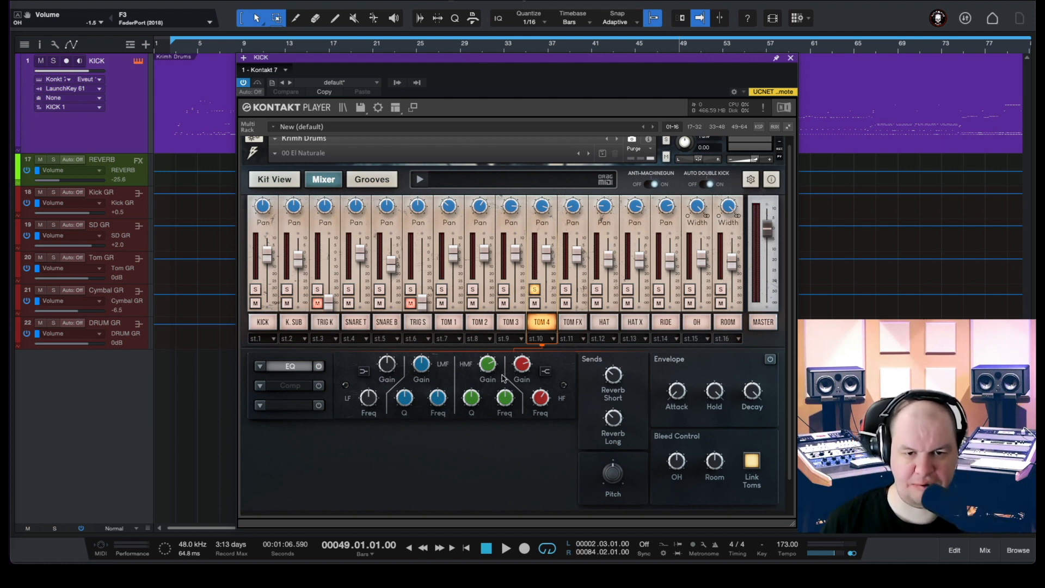
- Play the soloed TOM 4 channel and compare its sound with the EQ and Comp inserts bypassed and engaged
key(space)
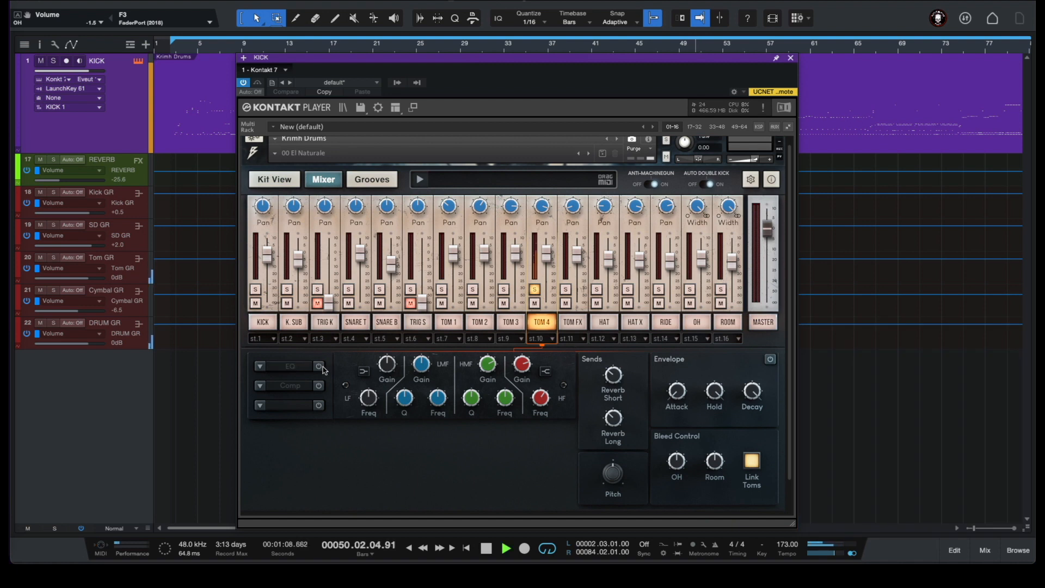
key(space)
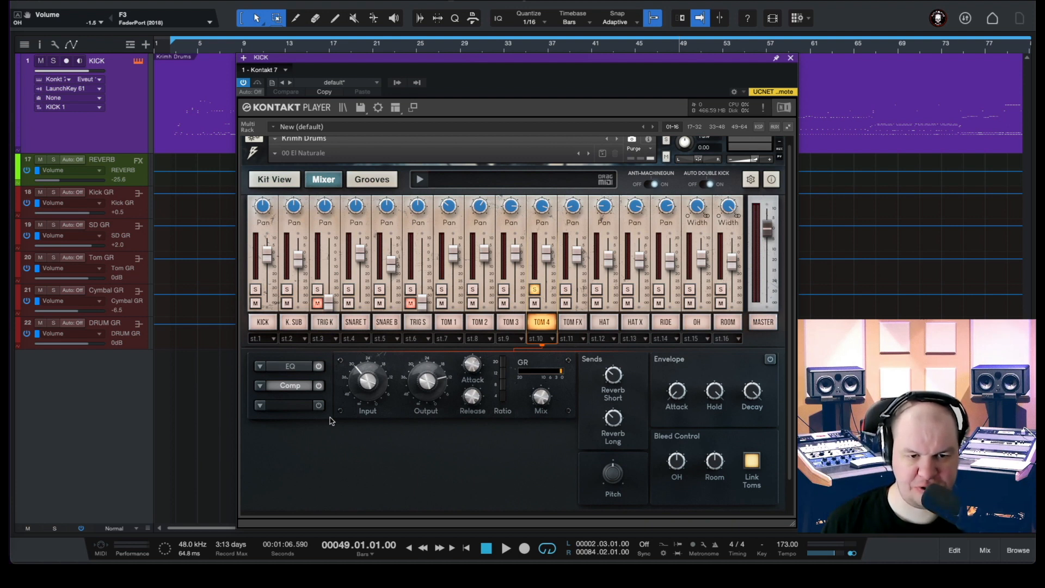
key(space)
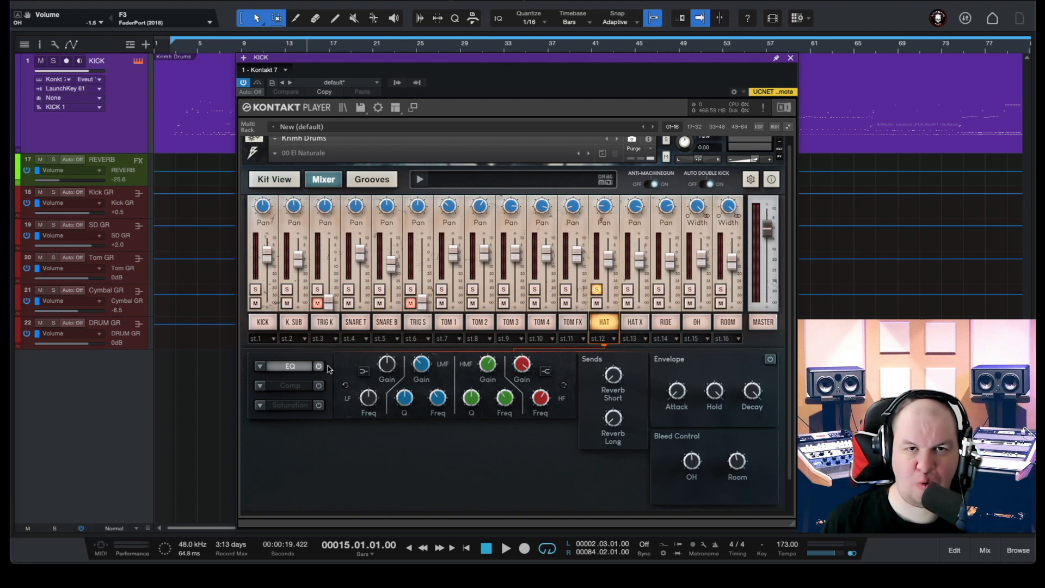
- Play the soloed HAT channel and compare the hi-hat with its EQ and Comp inserts bypassed and engaged
key(space)
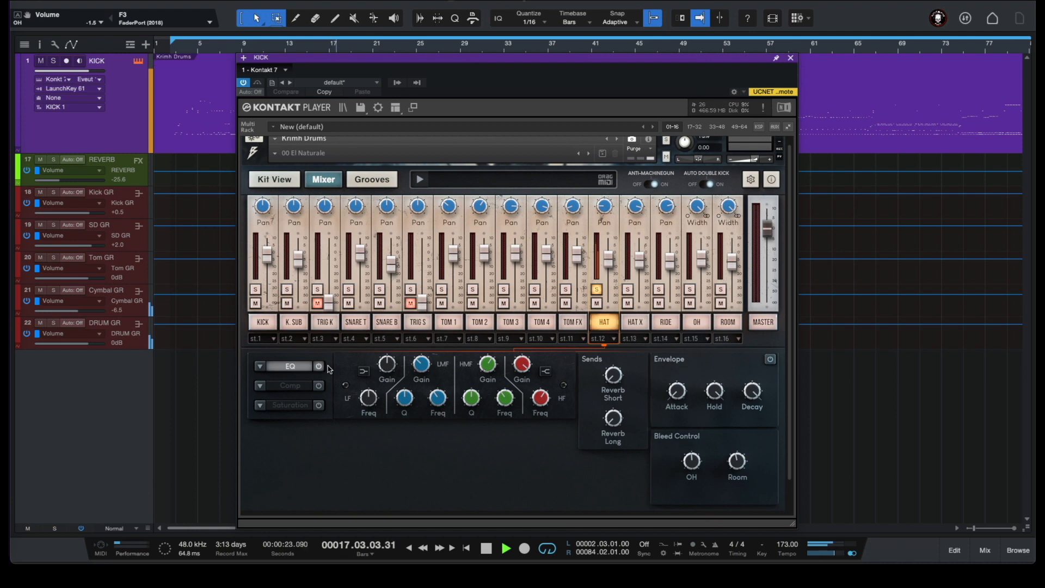
click(320, 366)
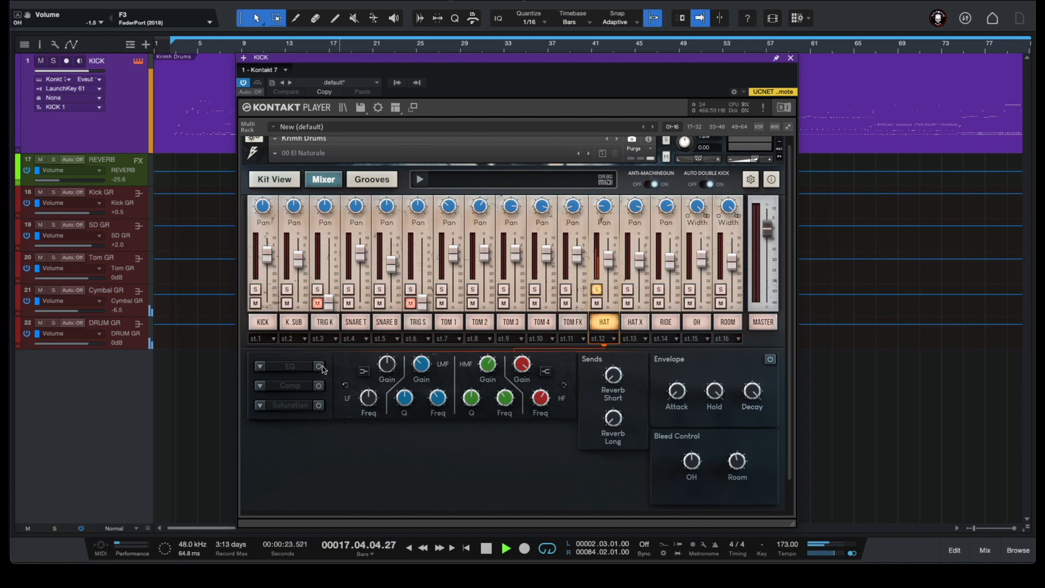
click(325, 368)
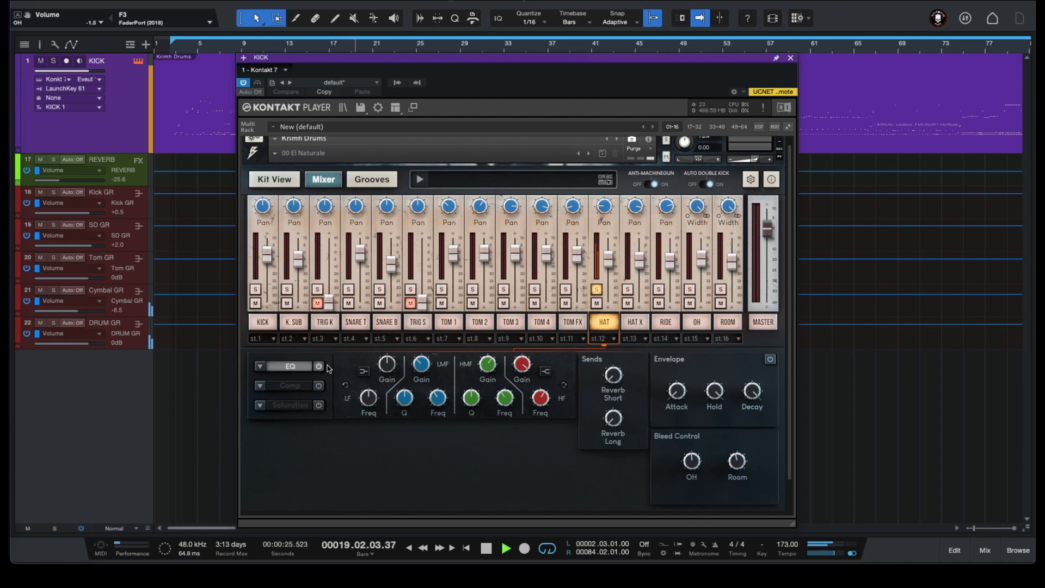
key(space)
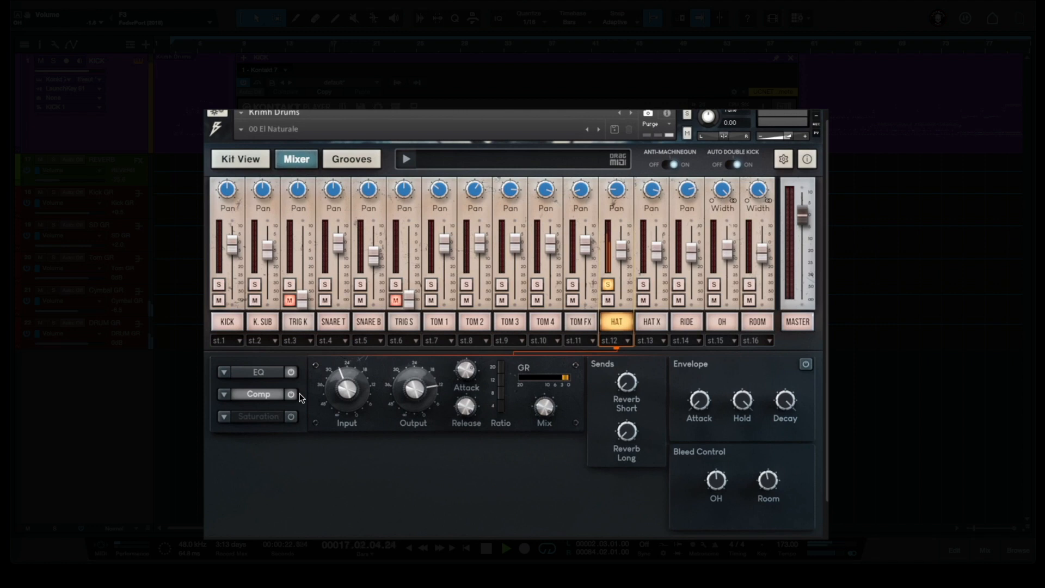
click(292, 394)
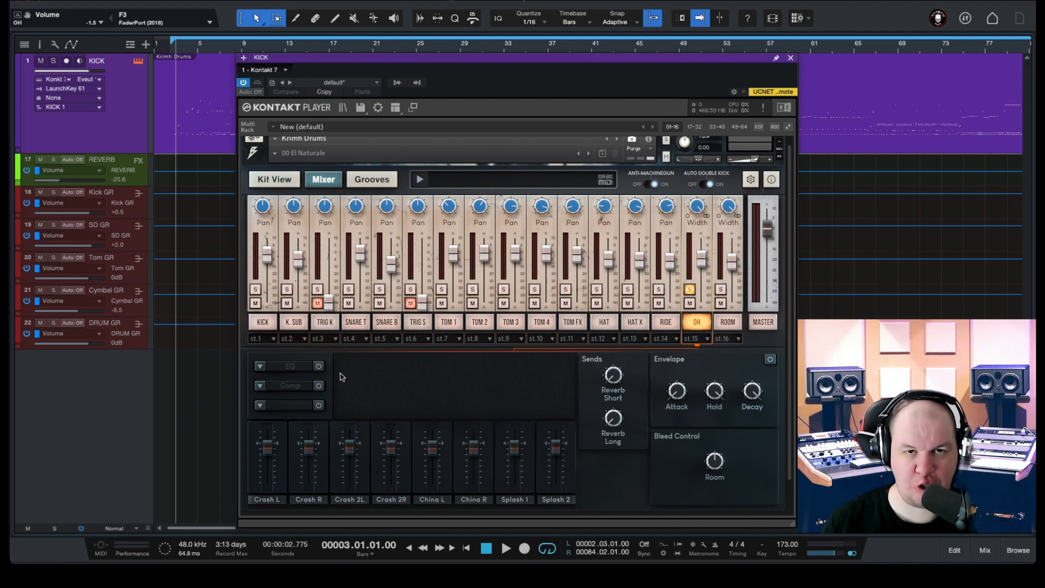
- Play the soloed OH channel and compare the overheads with the EQ insert bypassed and engaged
key(space)
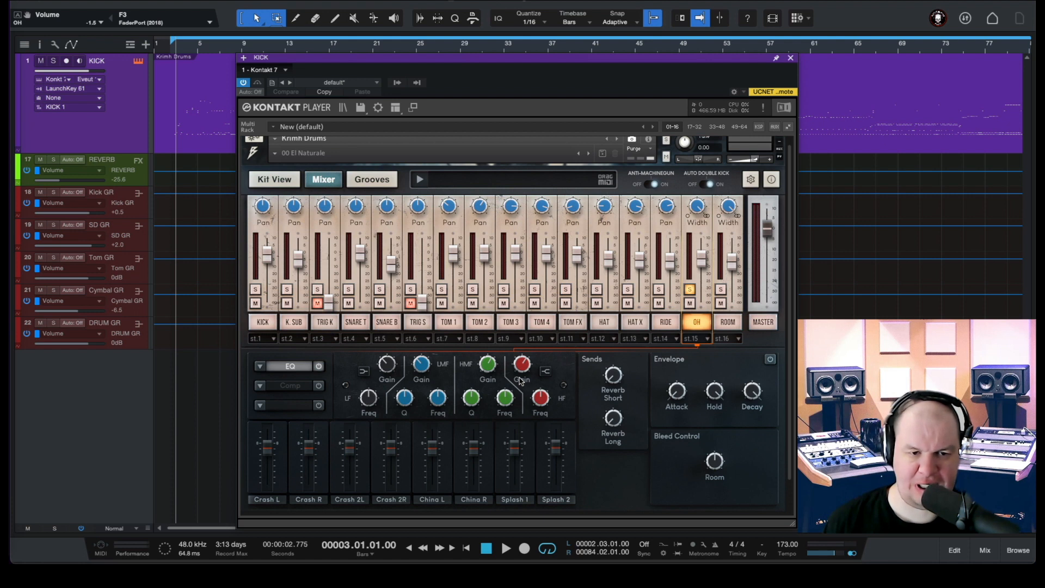
key(space)
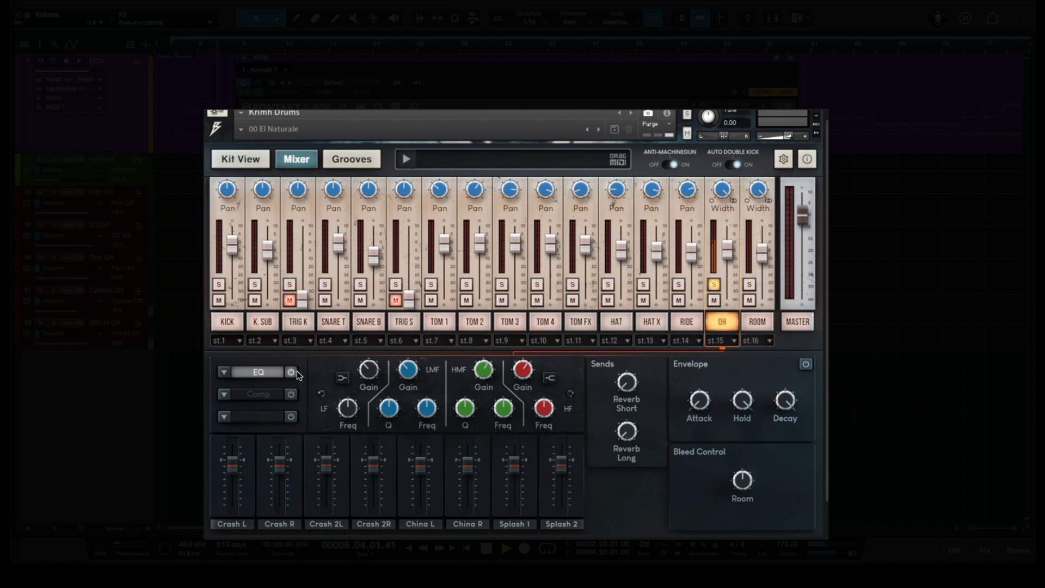
click(297, 373)
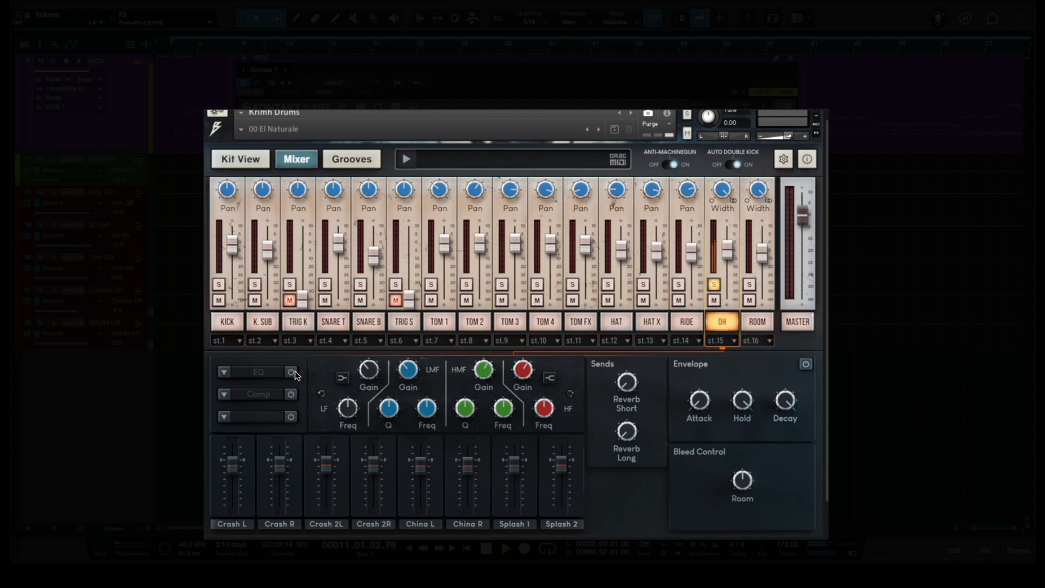
click(294, 372)
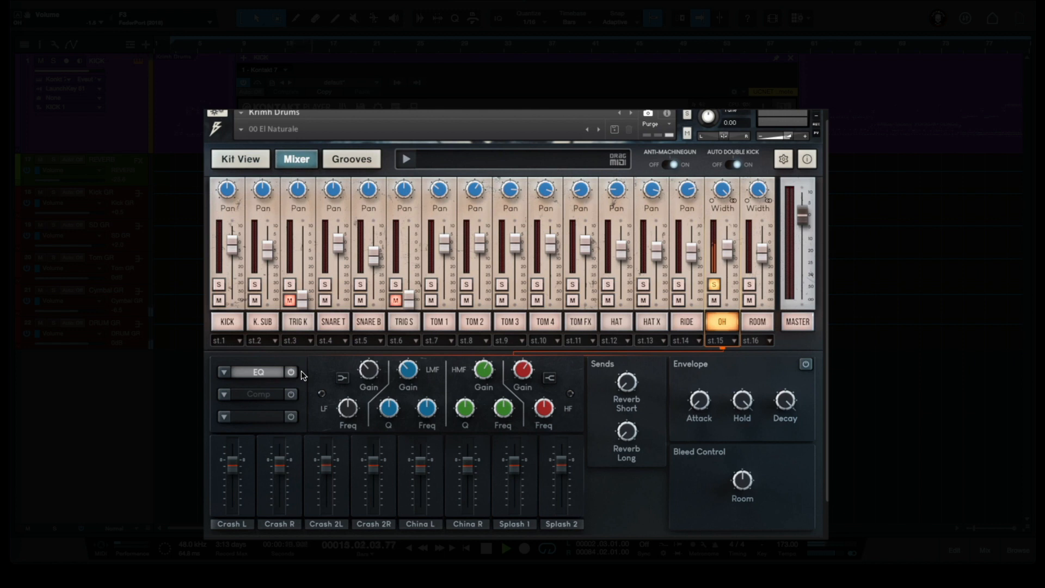
click(293, 371)
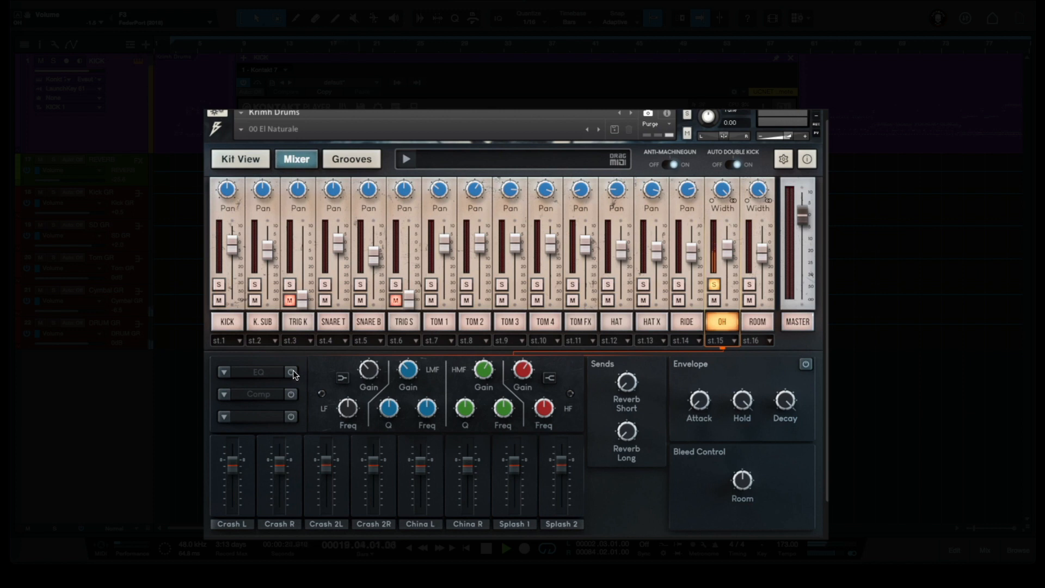
click(293, 371)
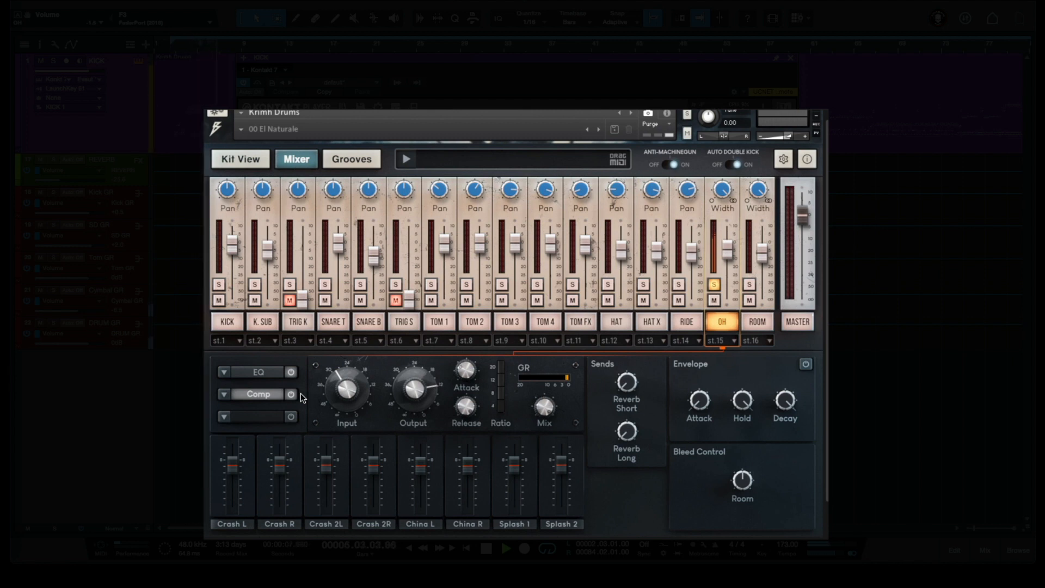
- Compare the soloed OH channel's sound with its Comp insert bypassed and engaged, leaving the compressor on
click(292, 394)
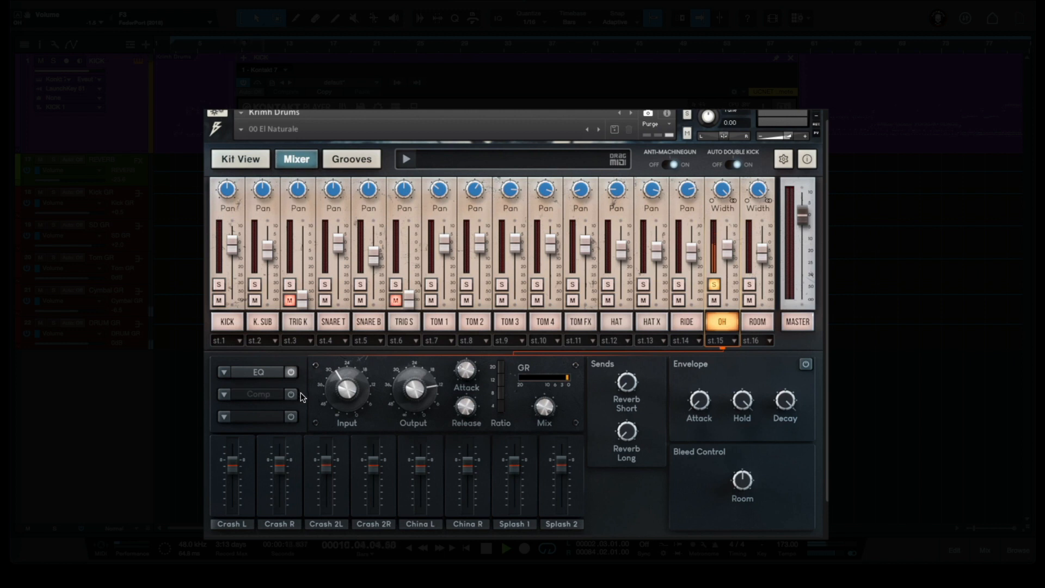
click(295, 394)
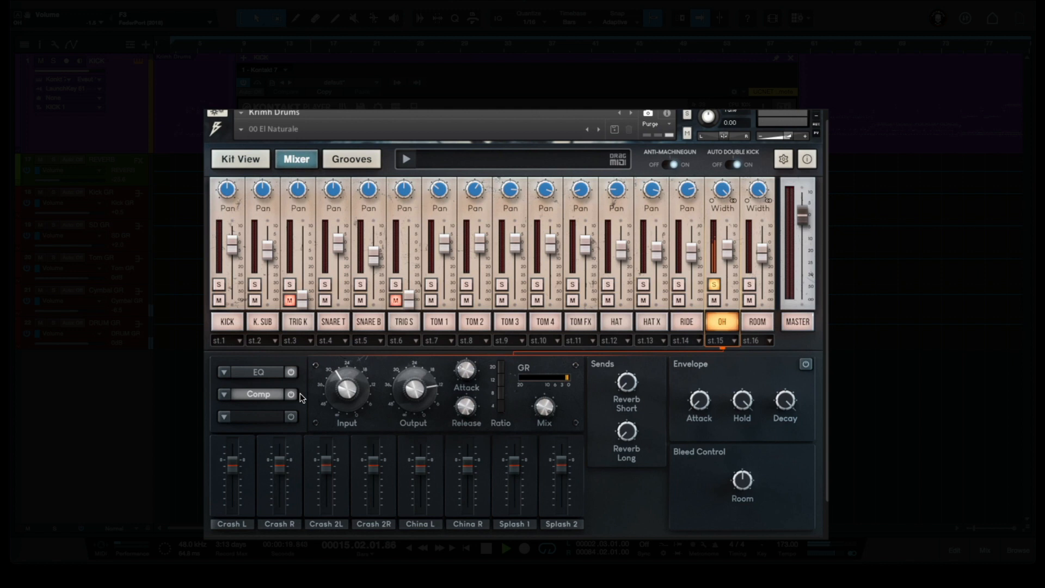
click(296, 394)
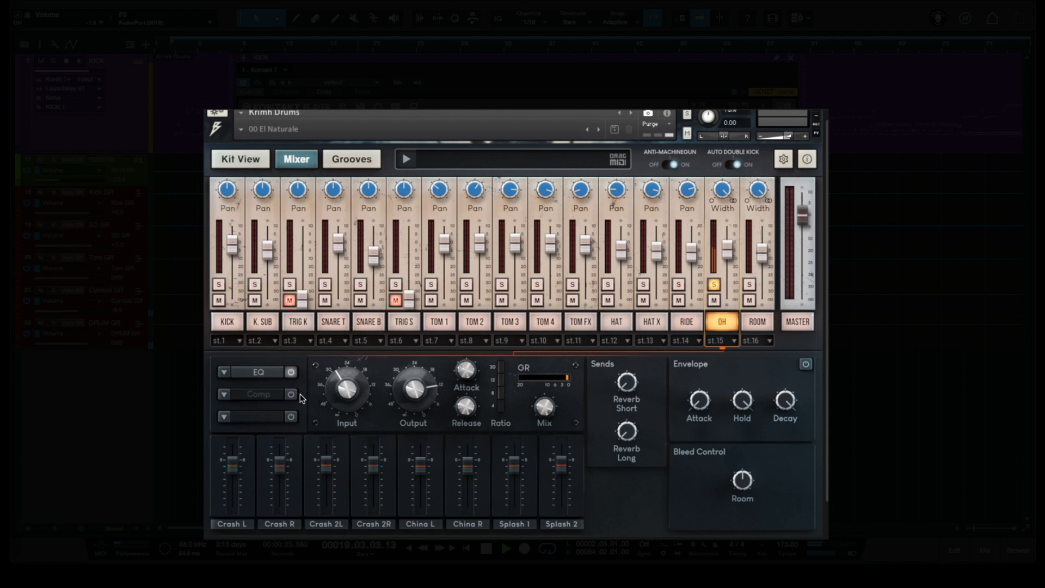
click(298, 394)
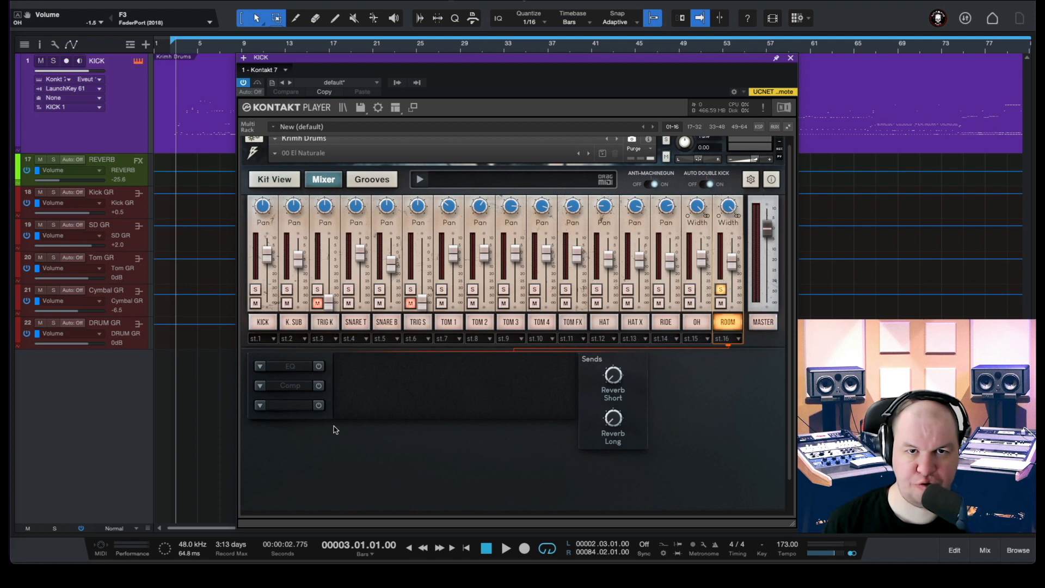
- Audition the soloed ROOM channel, comparing its EQ and Comp inserts bypassed and engaged
key(space)
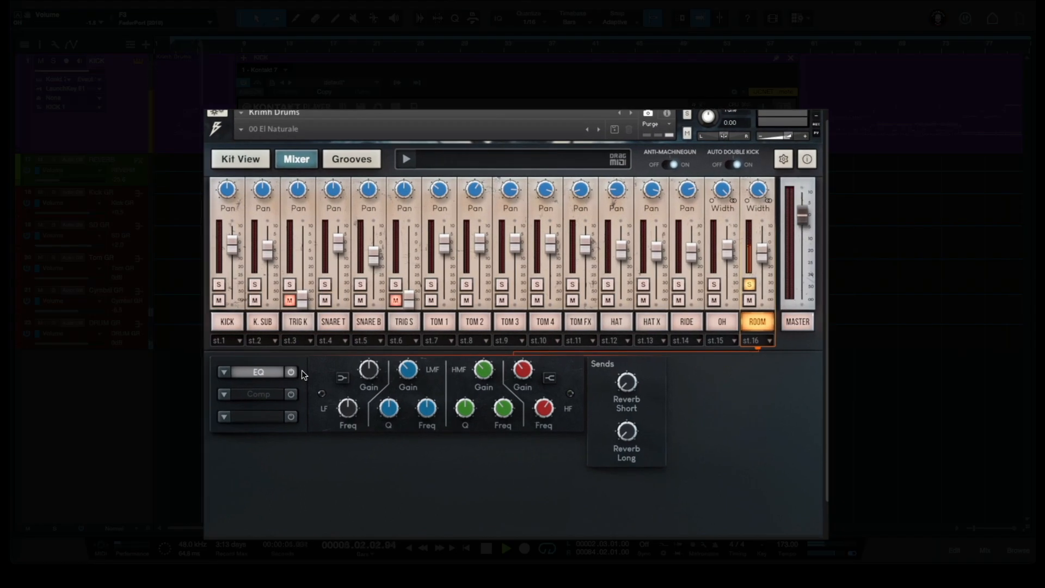
click(291, 372)
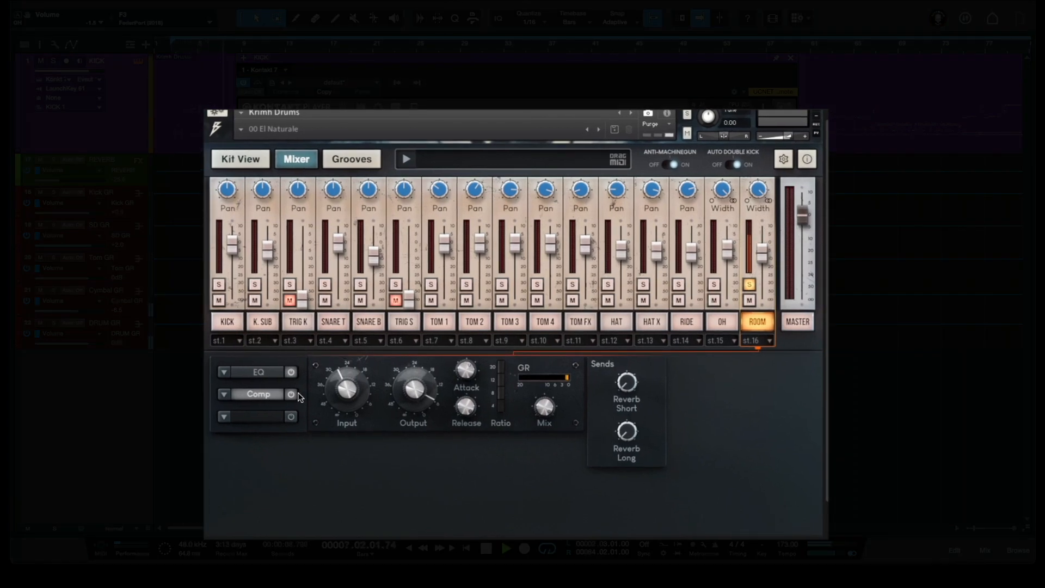
click(293, 393)
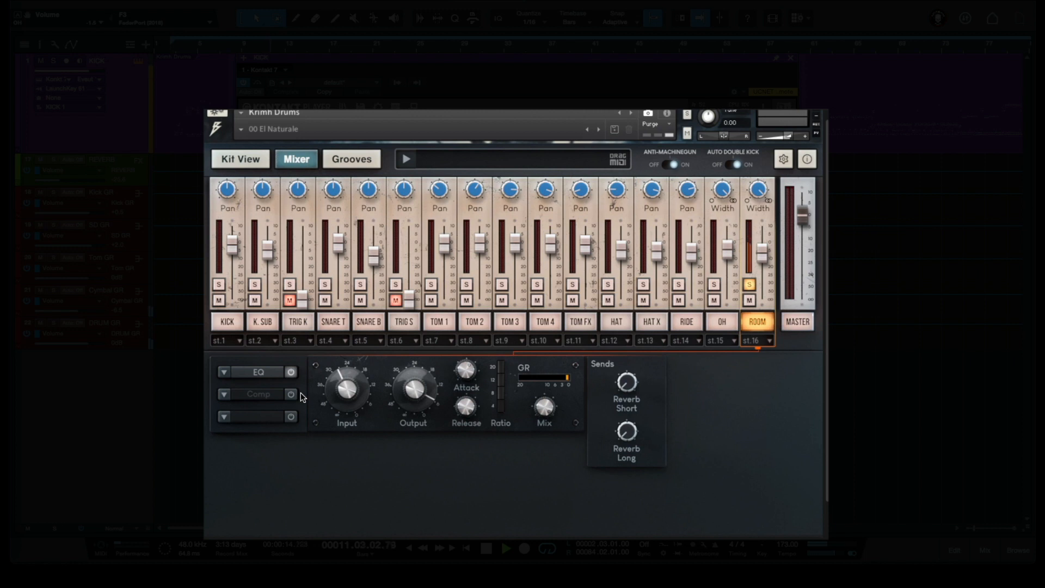
click(299, 393)
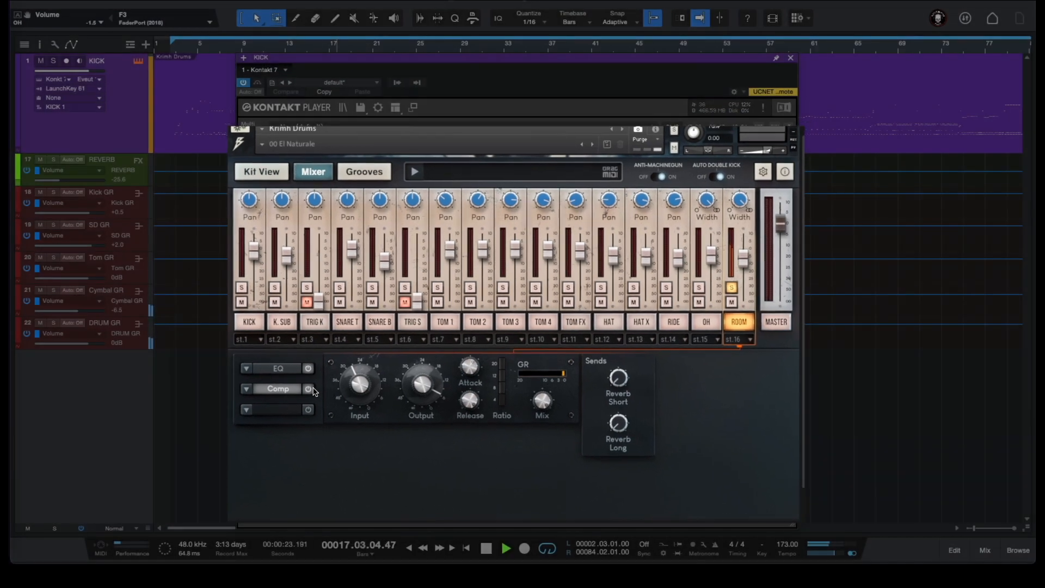
- Engage Parallel Compression and the Master EQ on the MASTER channel, and play the full kit through them
click(797, 324)
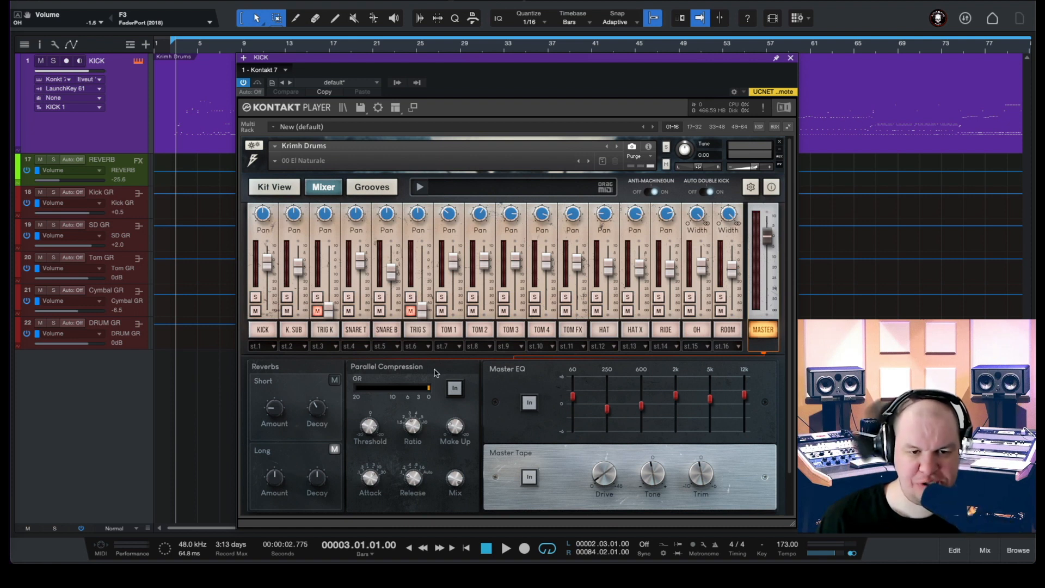
click(455, 389)
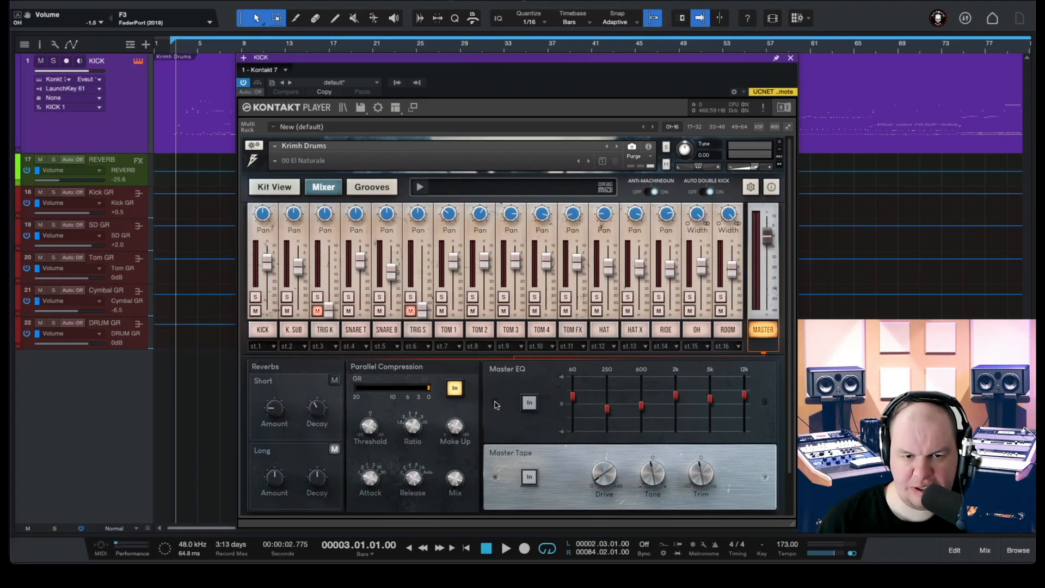
click(530, 403)
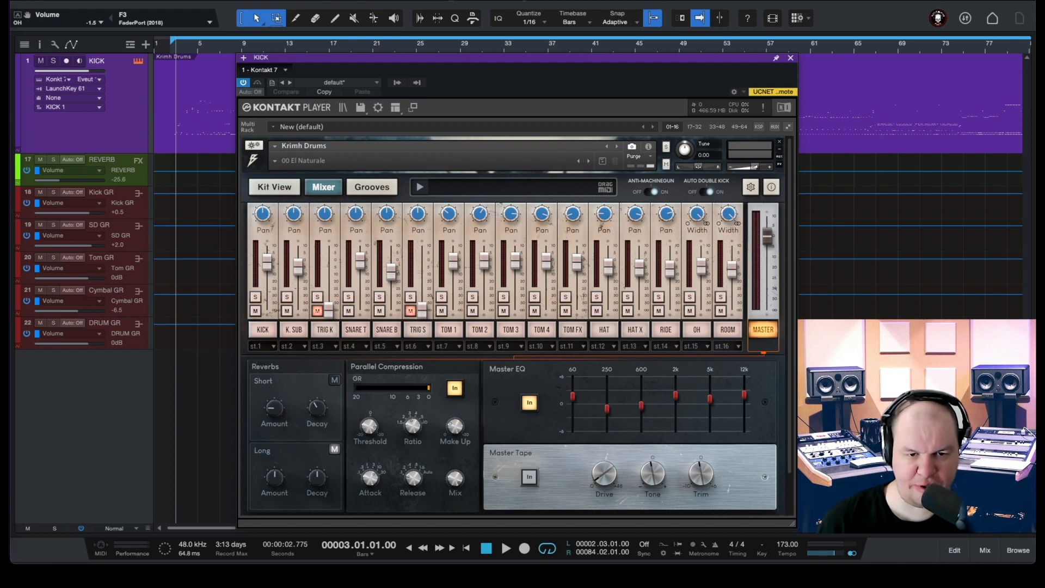
key(space)
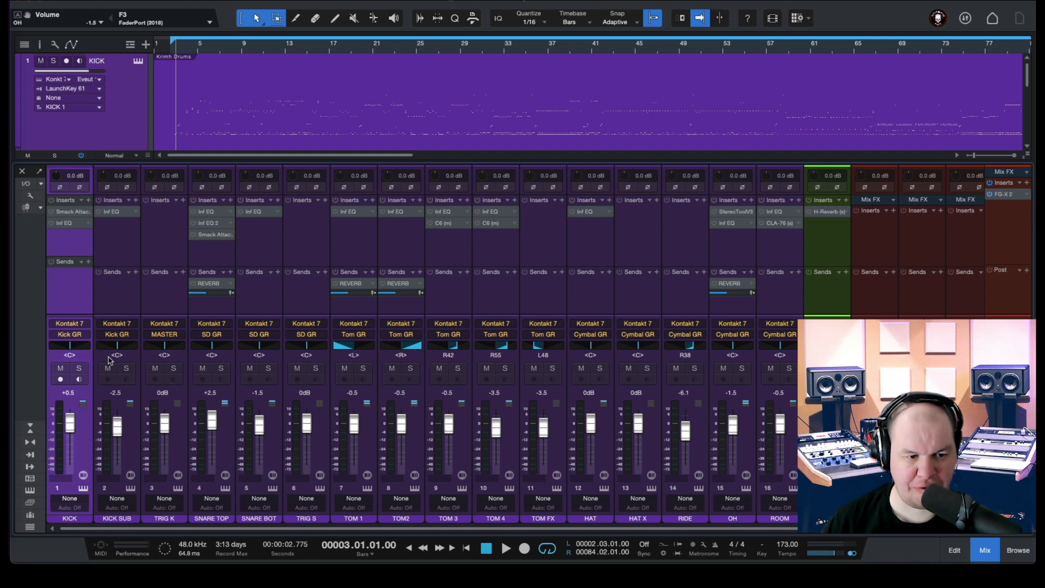
- Solo the KICK channel in the Studio One mixer and inspect the boosts, cuts and low-end filter in its Inf EQ insert
click(78, 368)
click(71, 211)
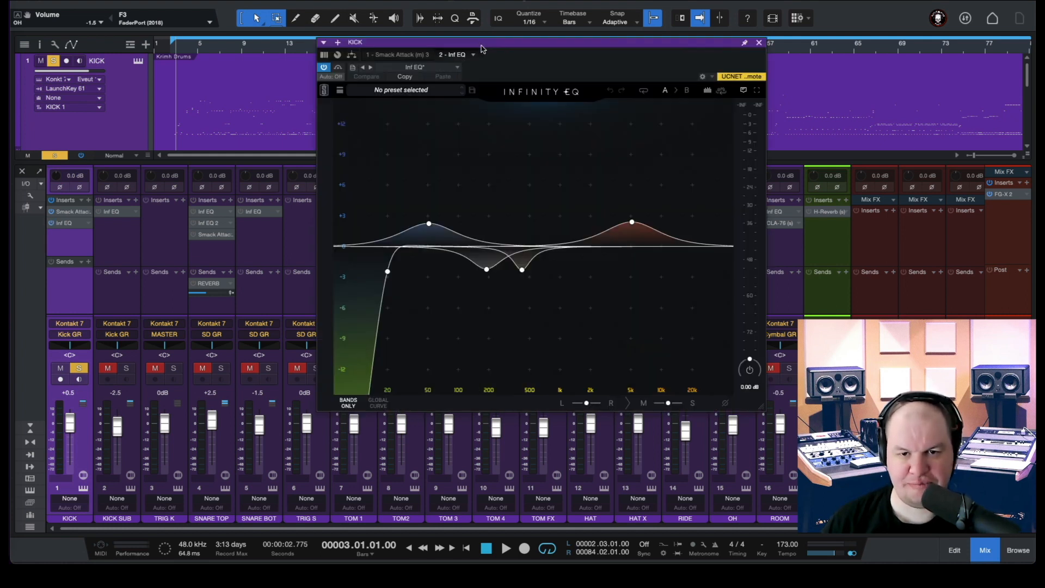
click(631, 222)
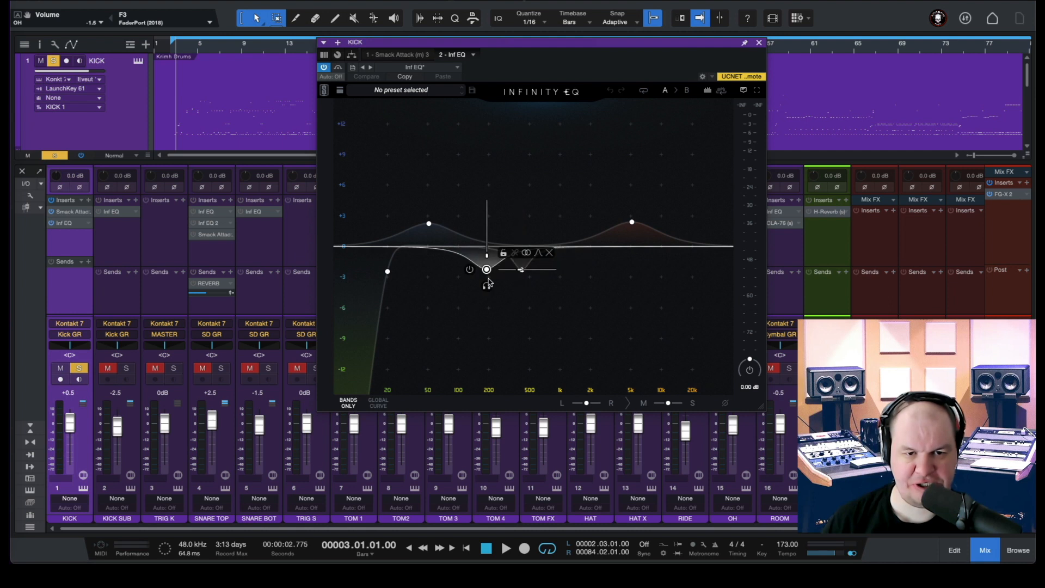
click(433, 227)
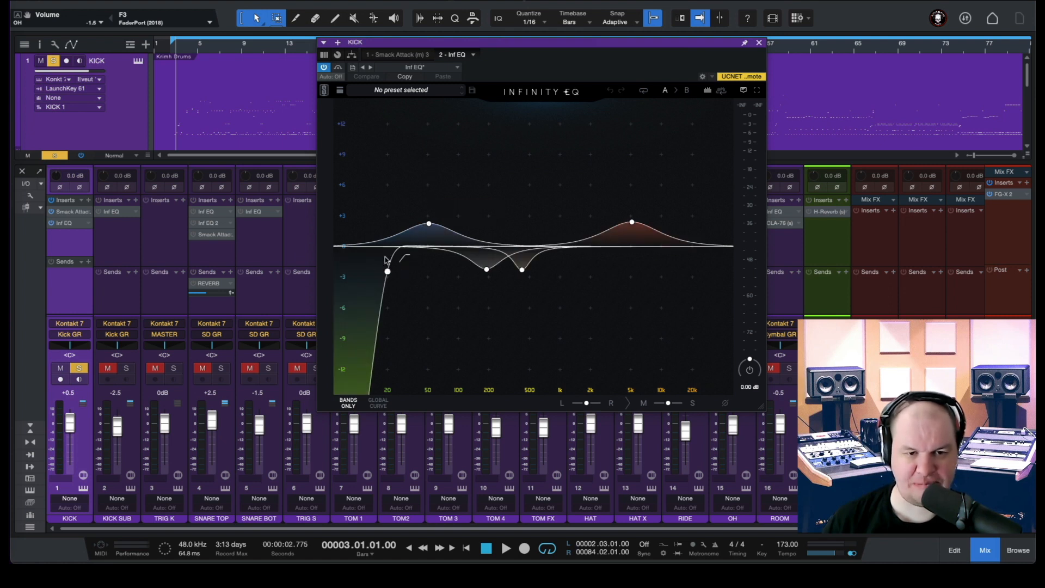
mouse_move(400, 272)
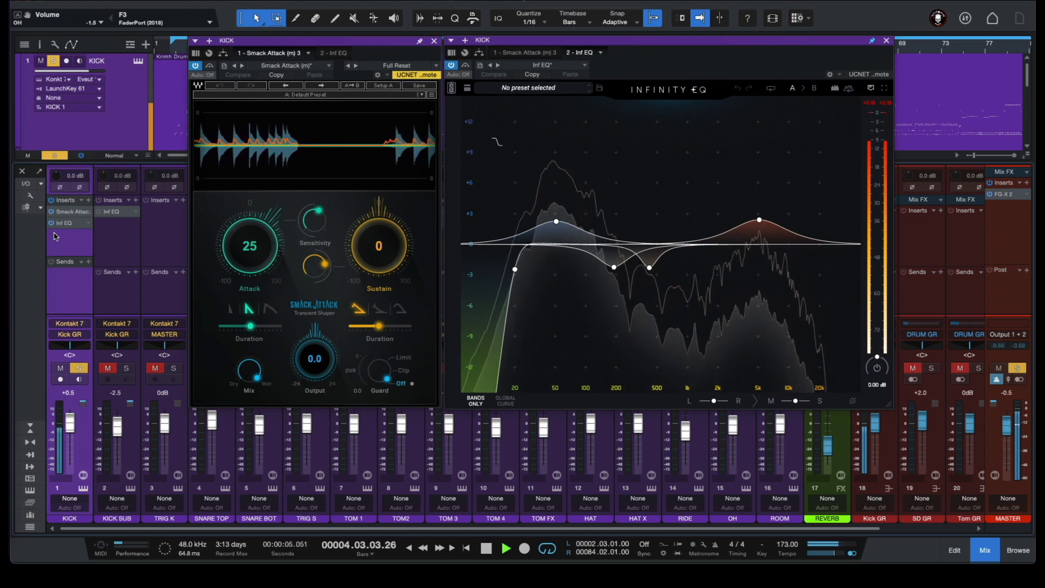
- Compare the soloed KICK channel during playback with its Smack Attack and Inf EQ inserts all bypassed and all engaged
click(50, 201)
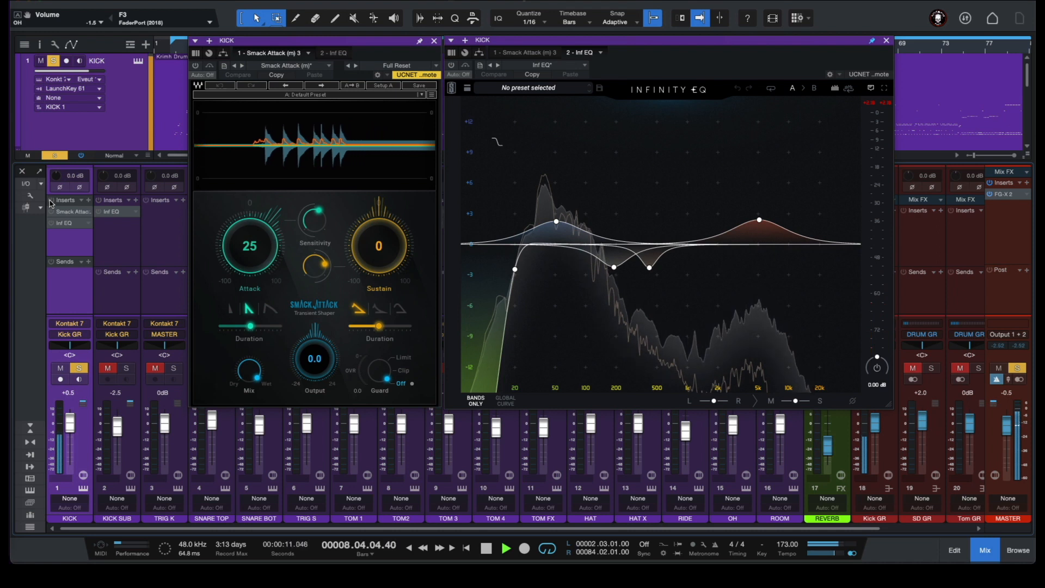
click(51, 201)
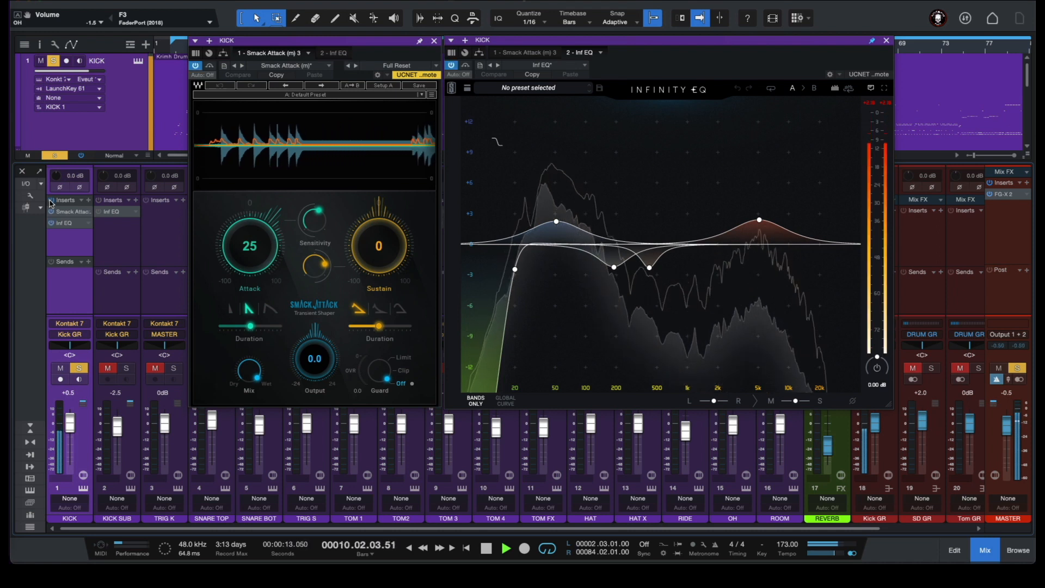
click(51, 200)
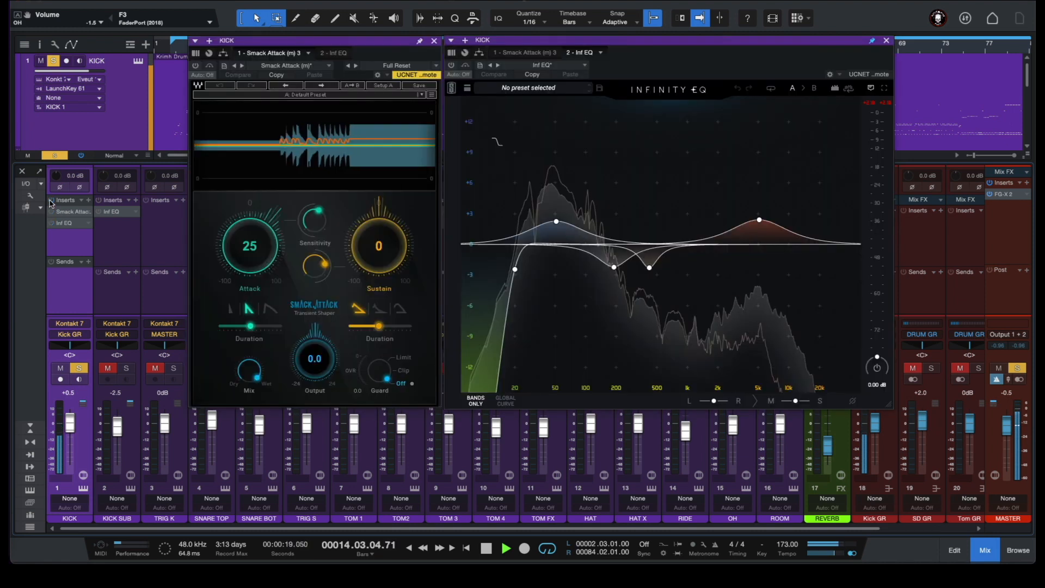
click(51, 201)
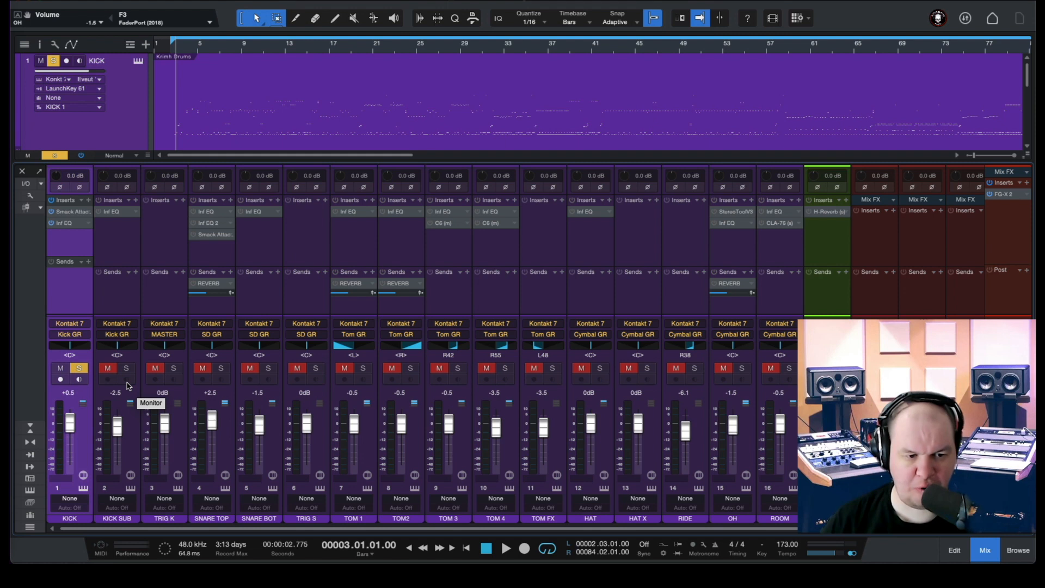
- Solo the KICK SUB channel and inspect the high-cut filter and low boost in its Inf EQ insert
click(125, 368)
click(112, 211)
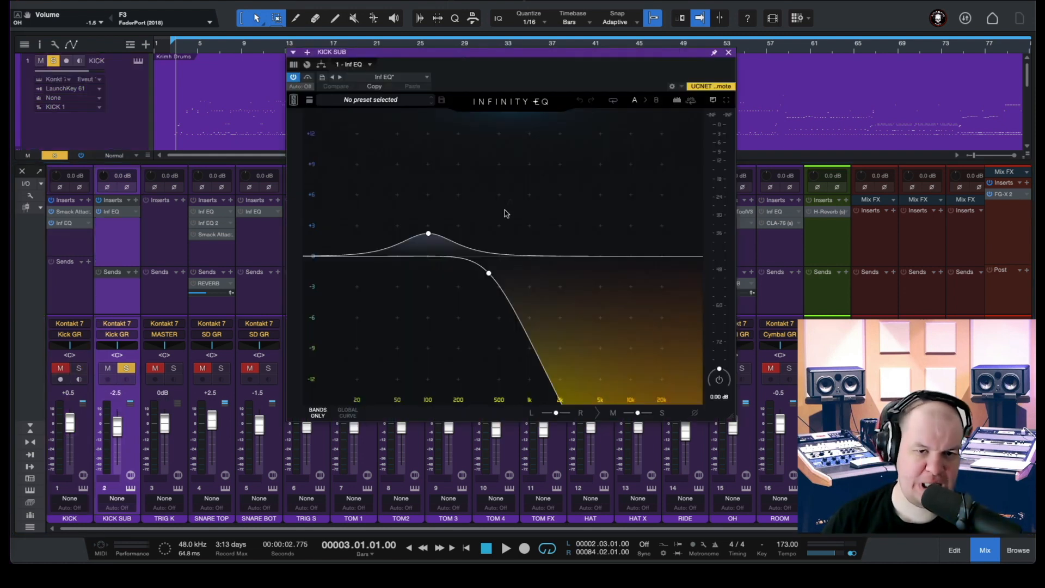
click(489, 273)
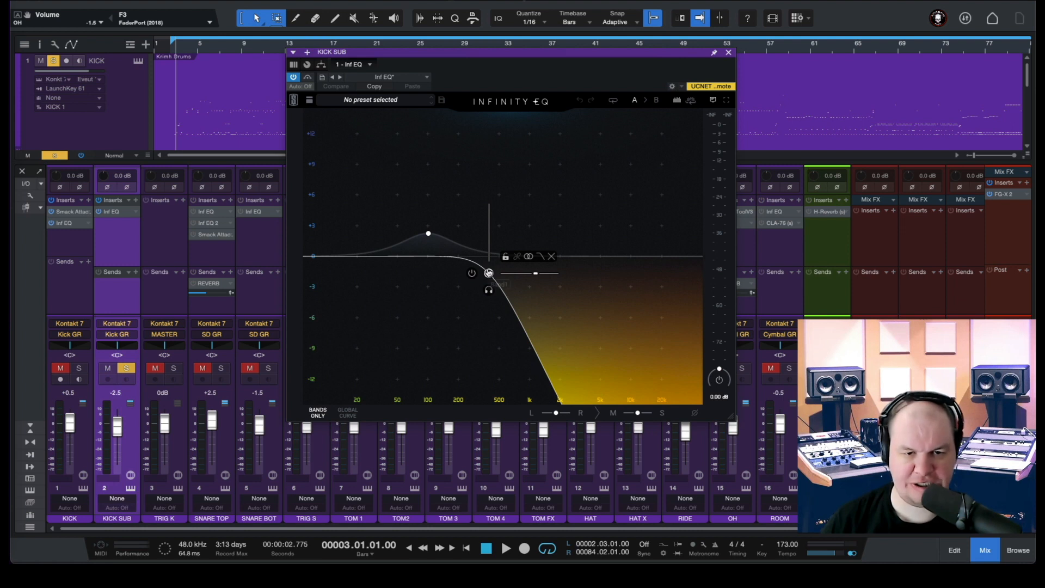
click(429, 234)
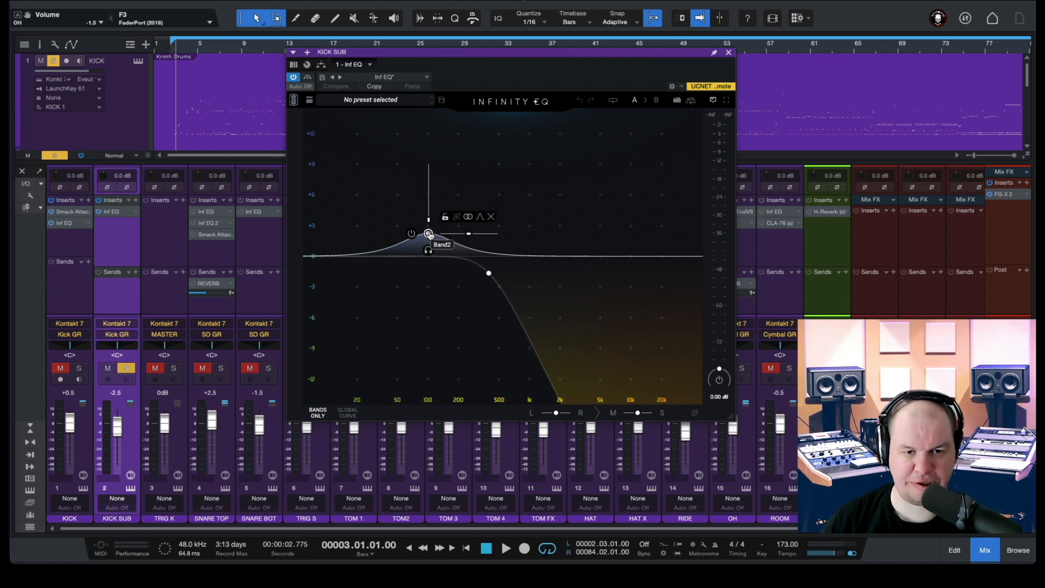
- Play the soloed KICK SUB channel and compare its sound with the Inf EQ insert bypassed and engaged
key(space)
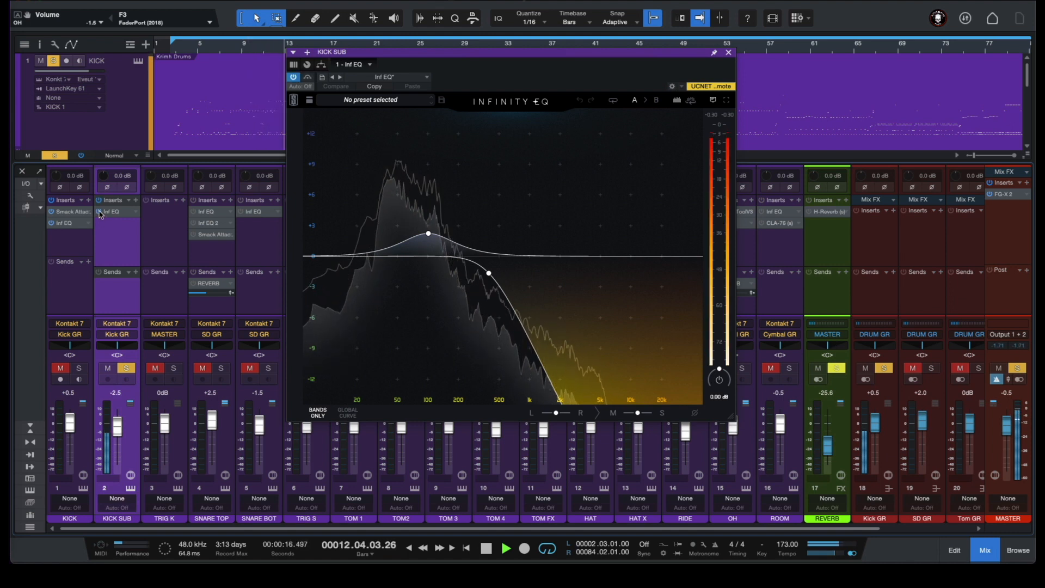
click(100, 212)
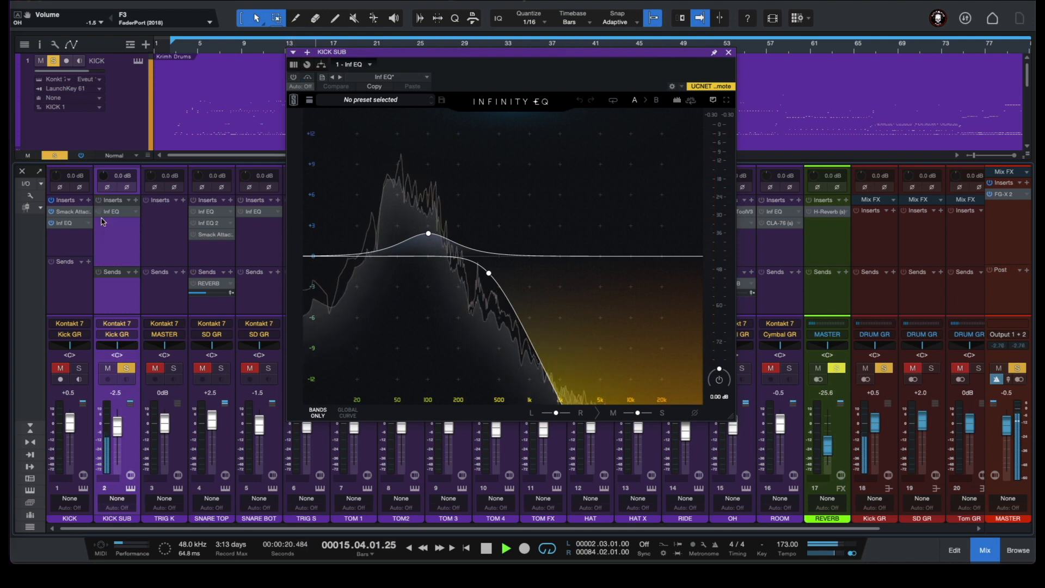
click(100, 212)
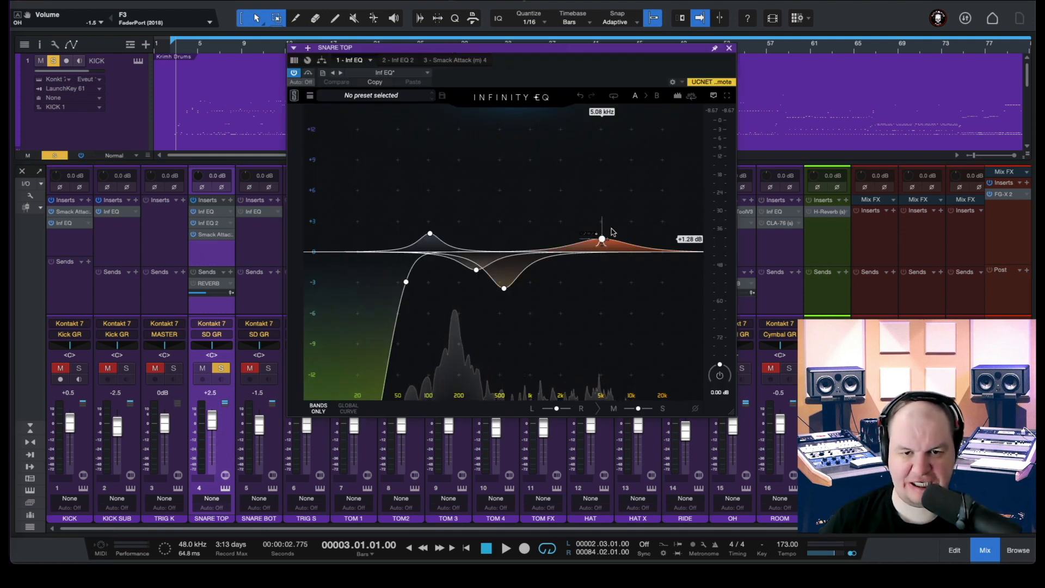
- Inspect the high boost, low boost and low-end filter bands in the SNARE TOP channel's first Inf EQ insert
mouse_move(604, 241)
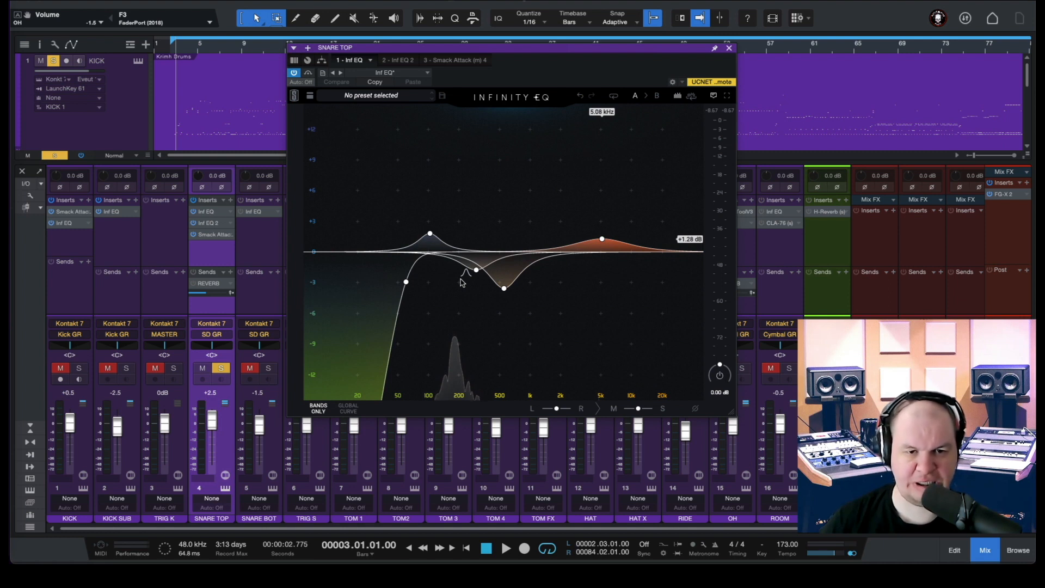
mouse_move(430, 234)
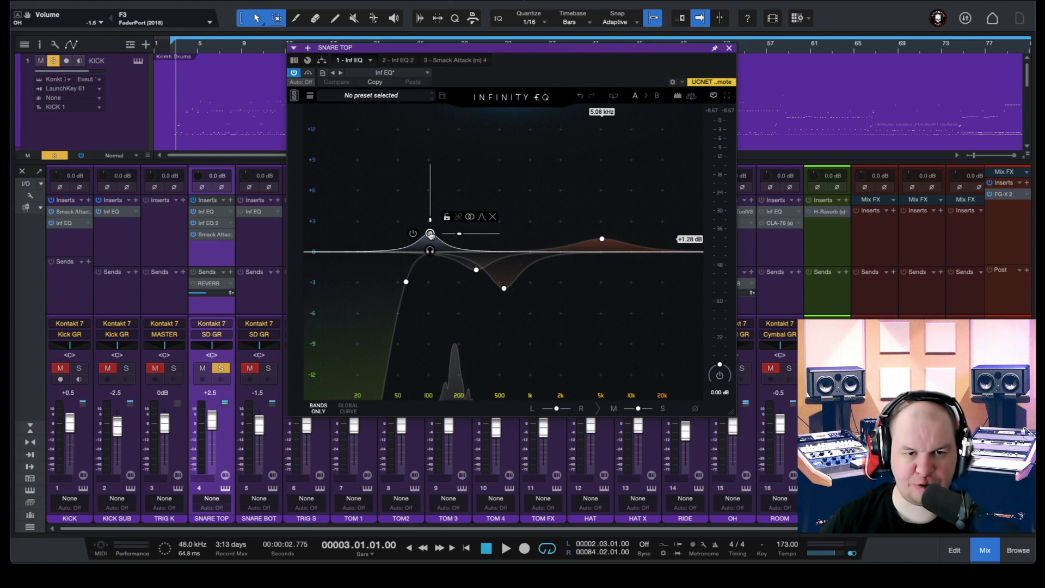
mouse_move(404, 289)
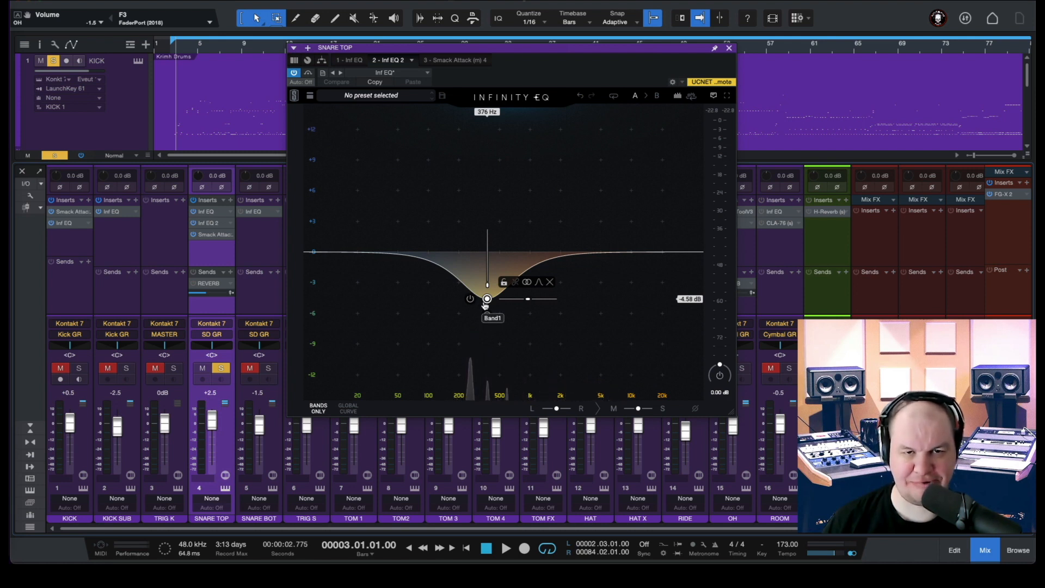
- Inspect the SNARE TOP channel's Smack Attack insert and play the soloed channel through its insert processing
click(455, 60)
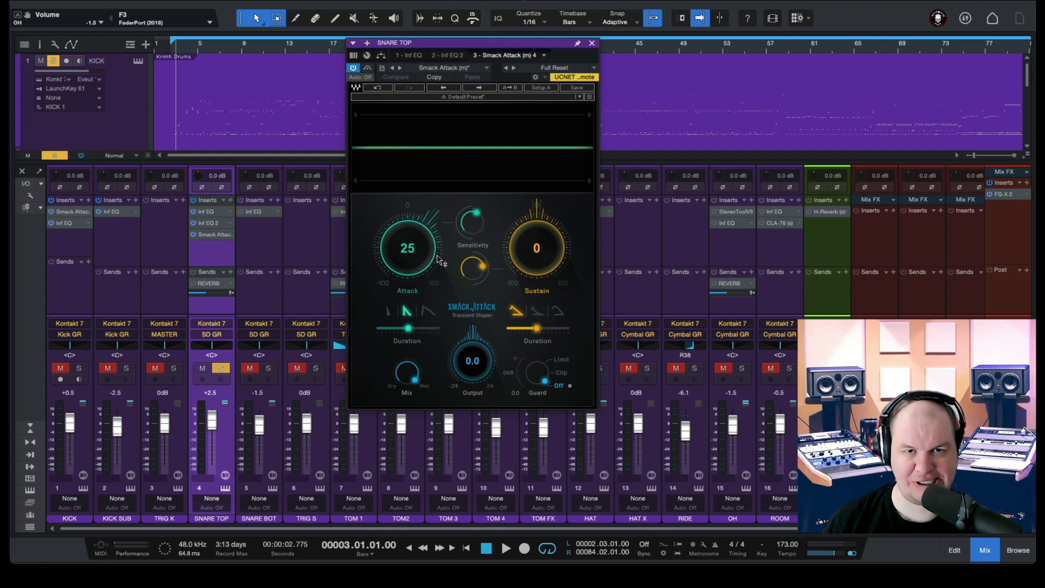
key(space)
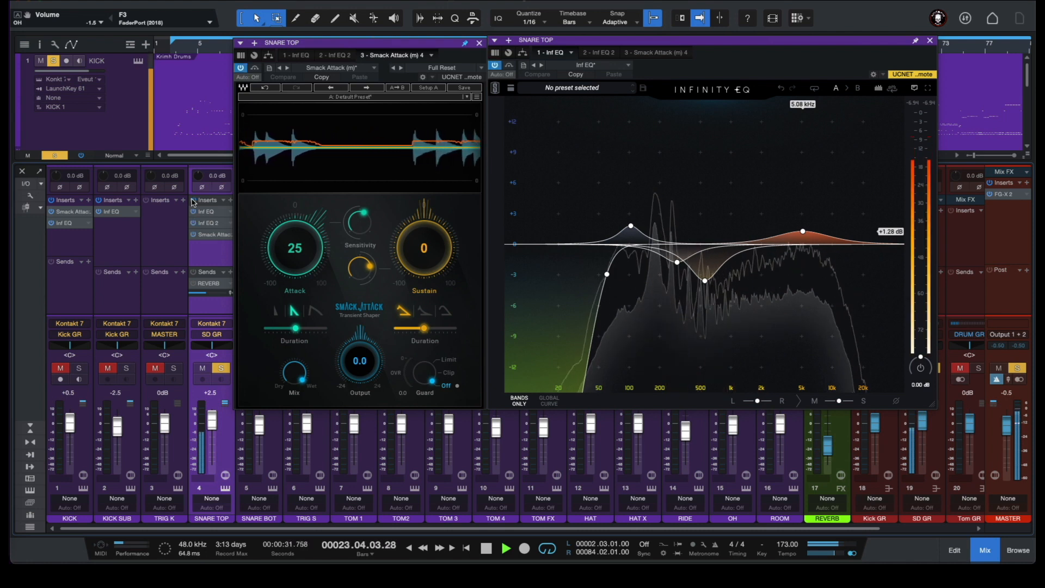
key(space)
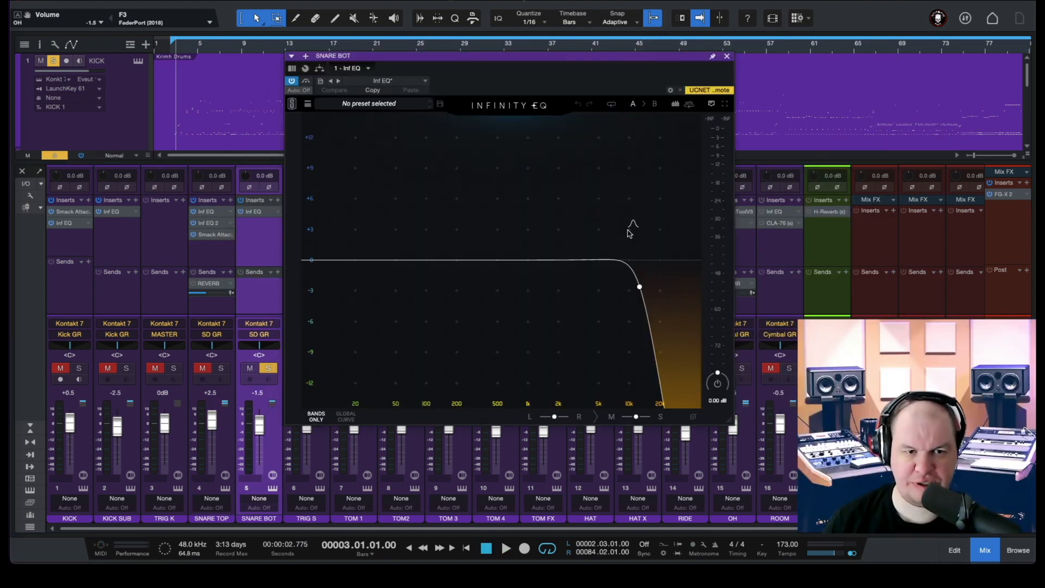
- Inspect the high-cut filter in the SNARE BOT channel's Inf EQ and compare the soloed channel with the insert bypassed and engaged
mouse_move(632, 299)
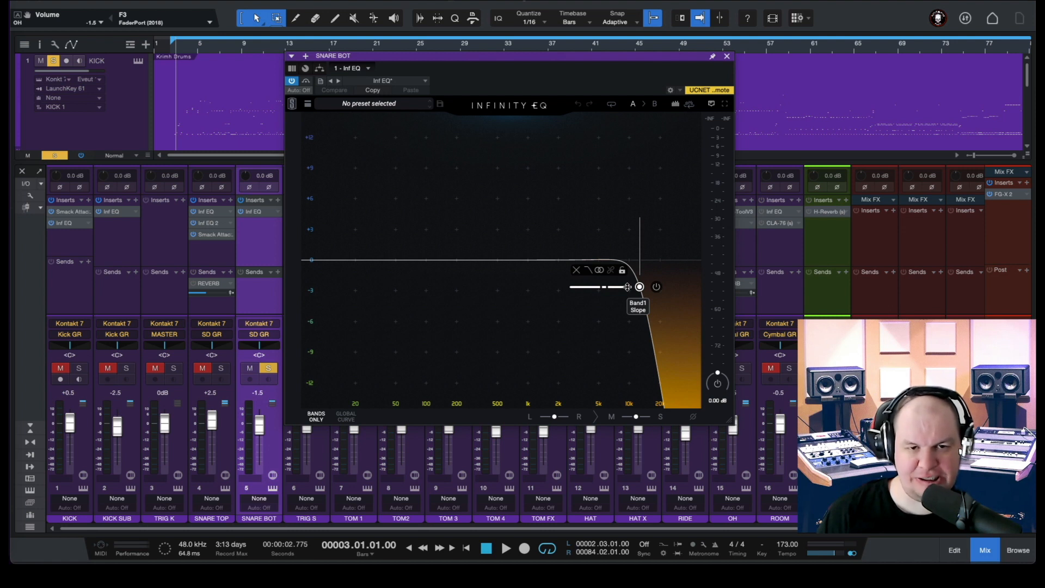
key(space)
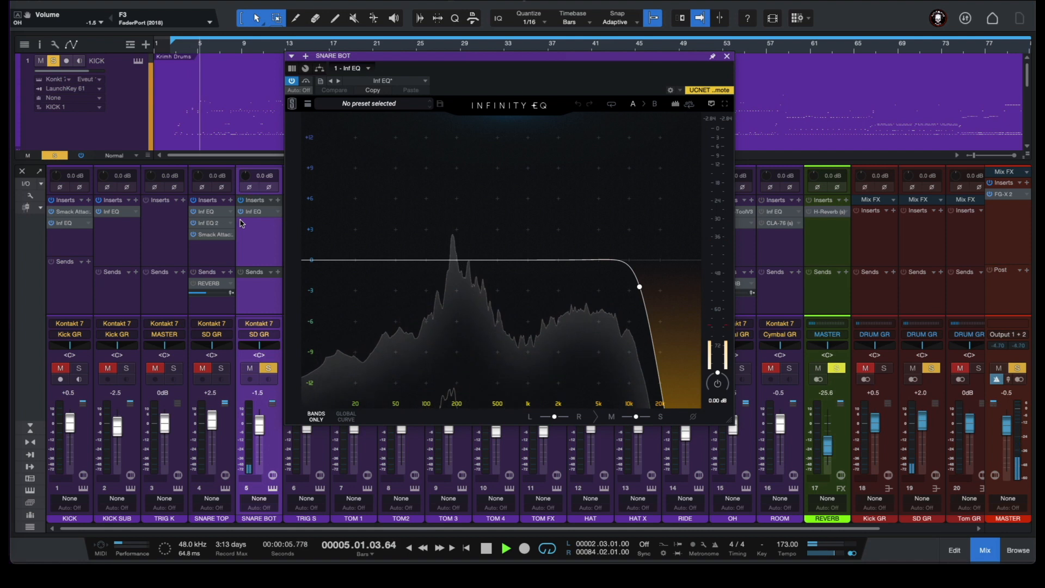
click(240, 212)
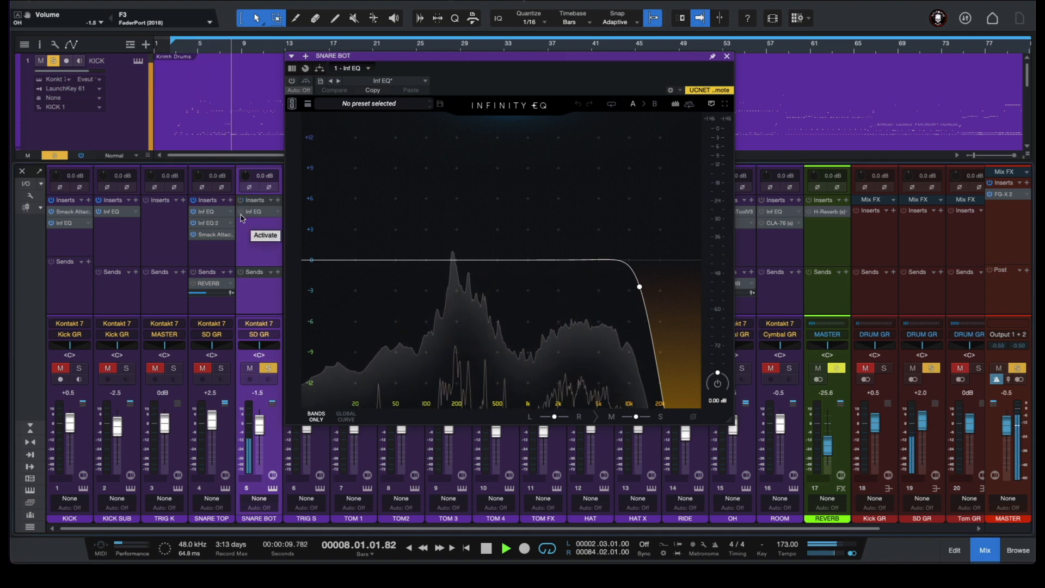
click(241, 215)
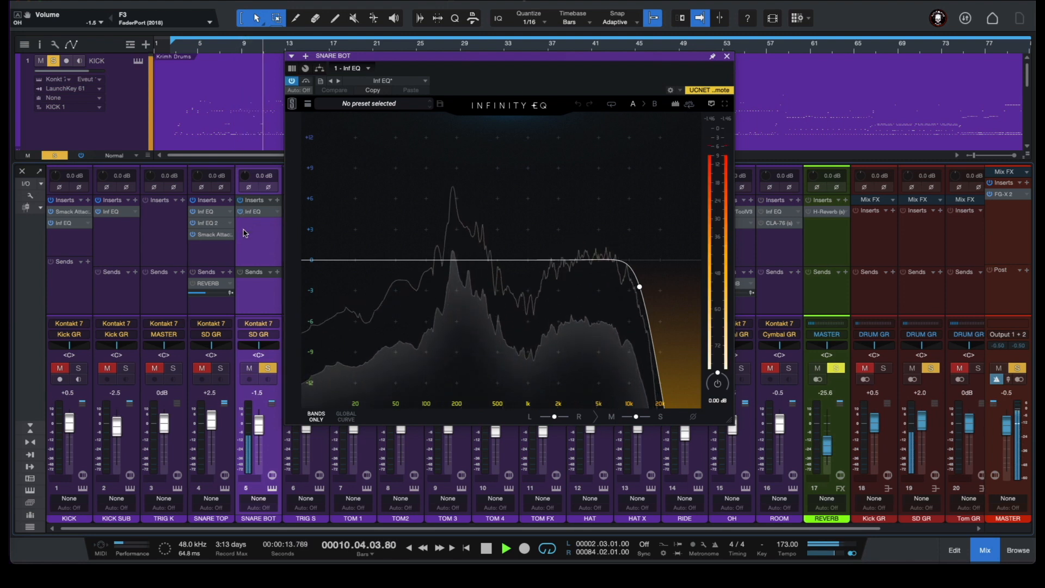
click(241, 212)
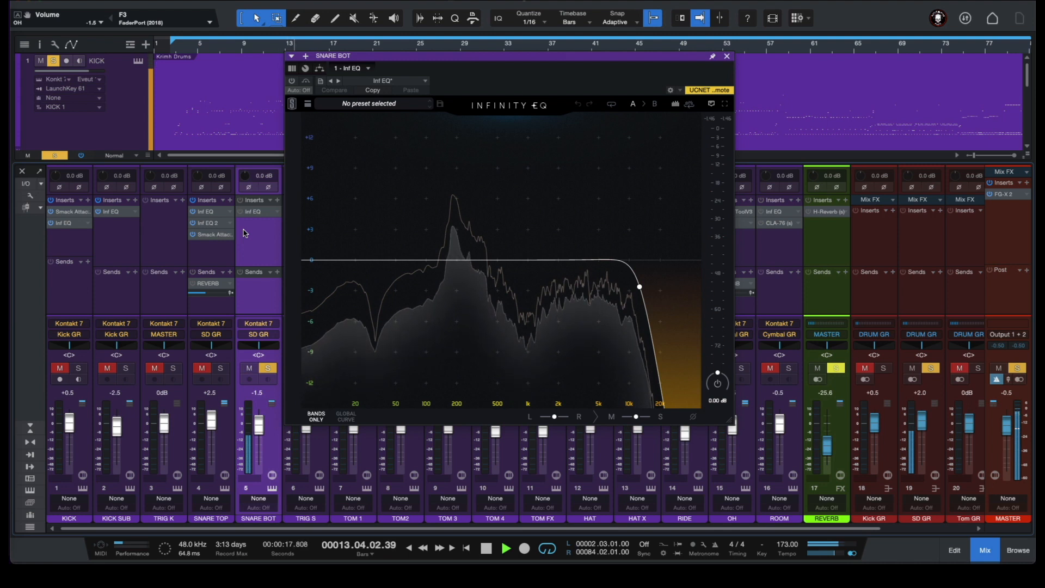
key(alt+b)
key(space)
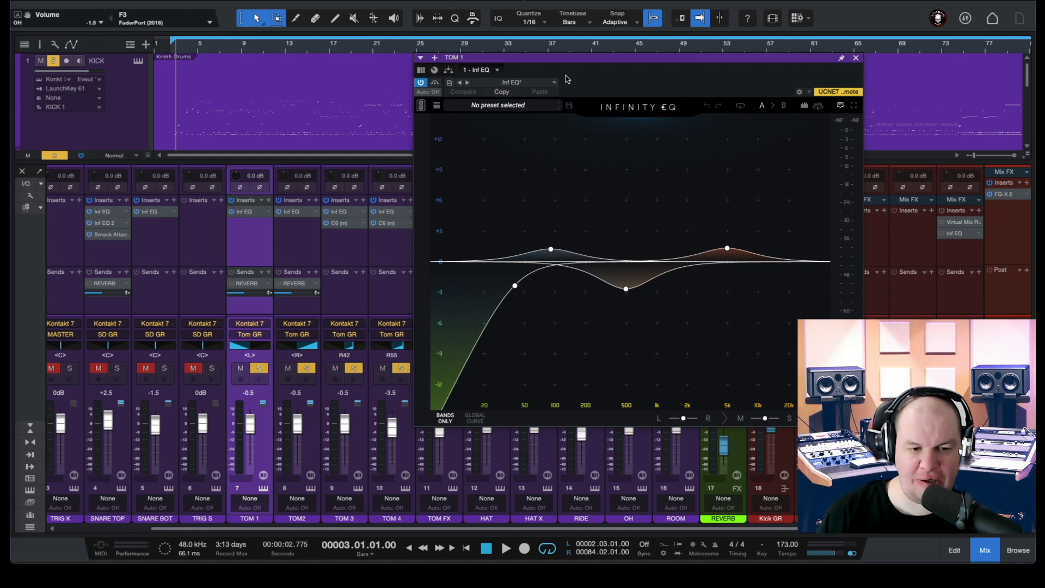
- Inspect the high boost, mid cut and low boost bands in the TOM 1 channel's Inf EQ insert
mouse_move(727, 252)
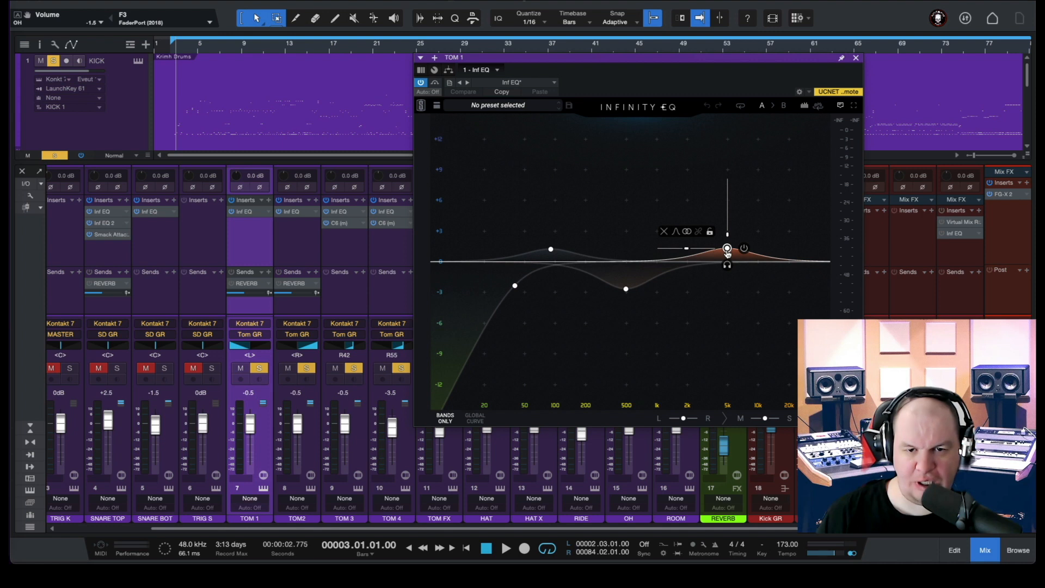
mouse_move(647, 288)
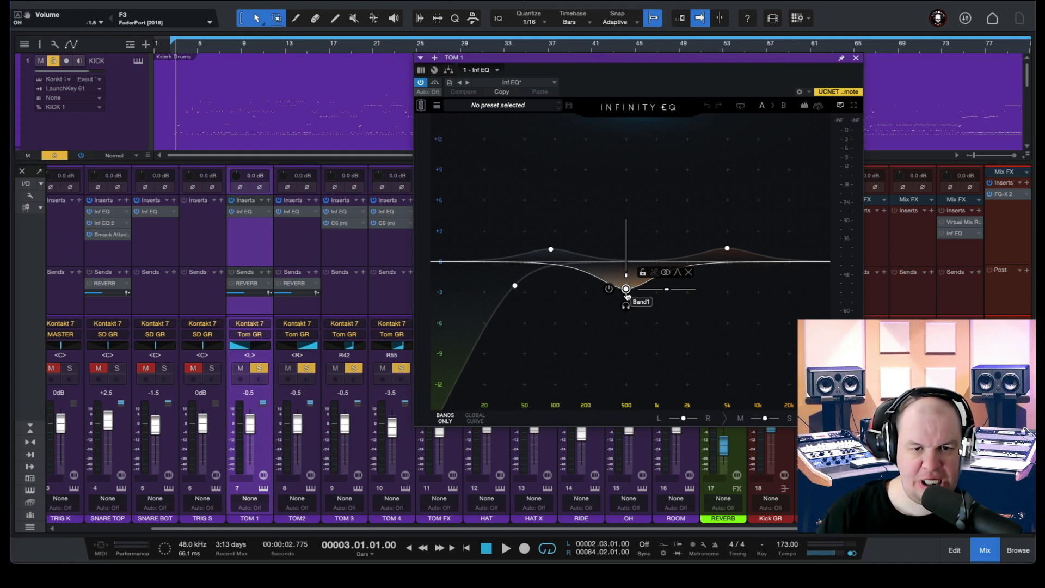
mouse_move(544, 251)
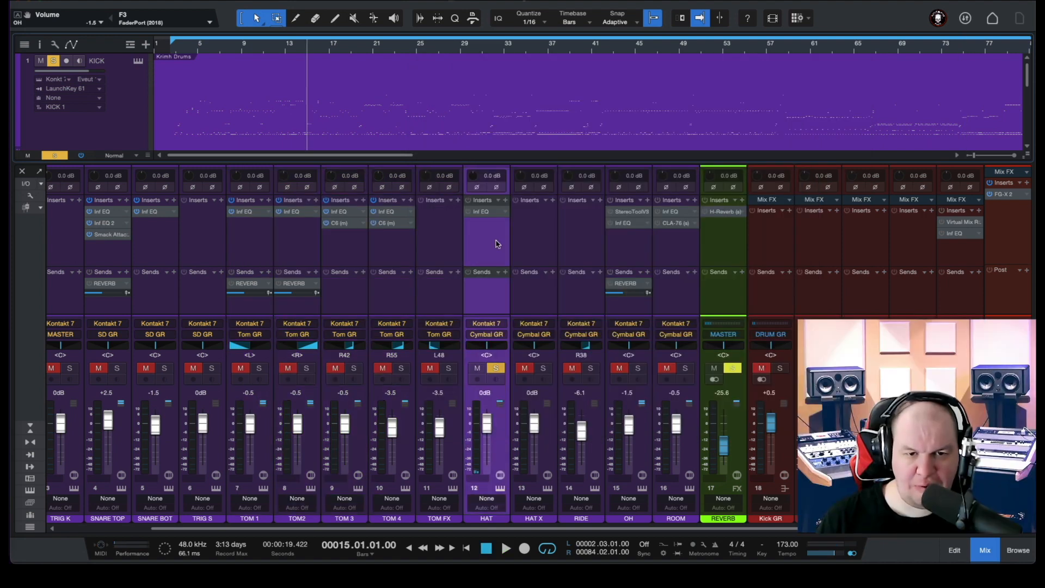
- Inspect the low-cut filter in the soloed HAT channel's Inf EQ insert and audition the channel
click(481, 211)
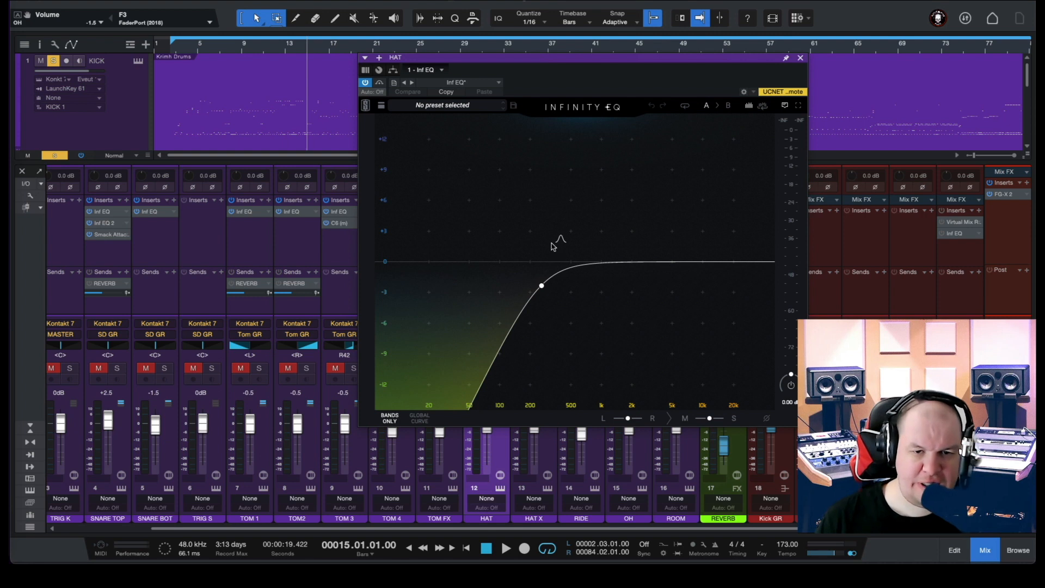
click(542, 285)
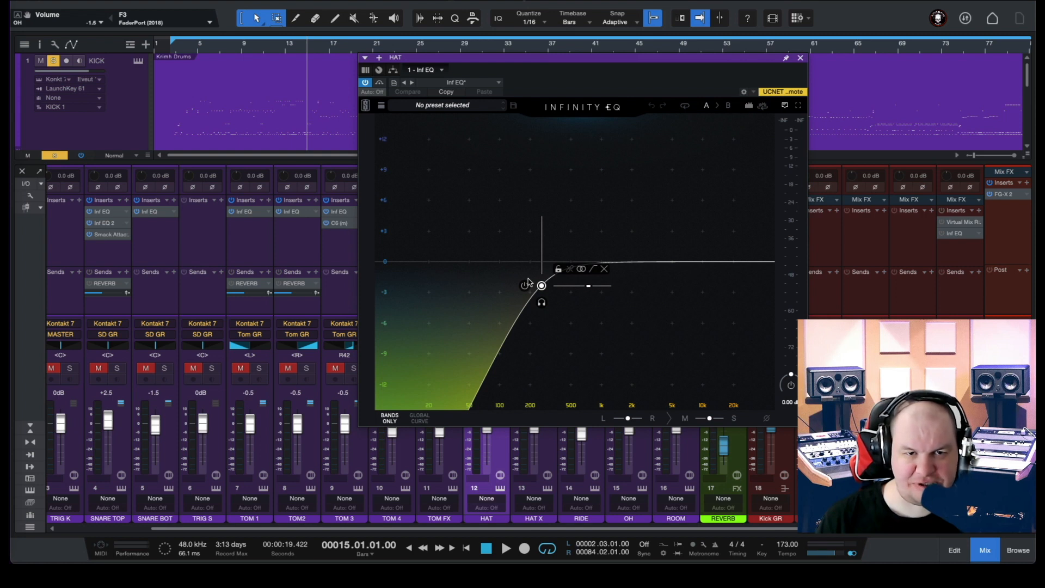
key(space)
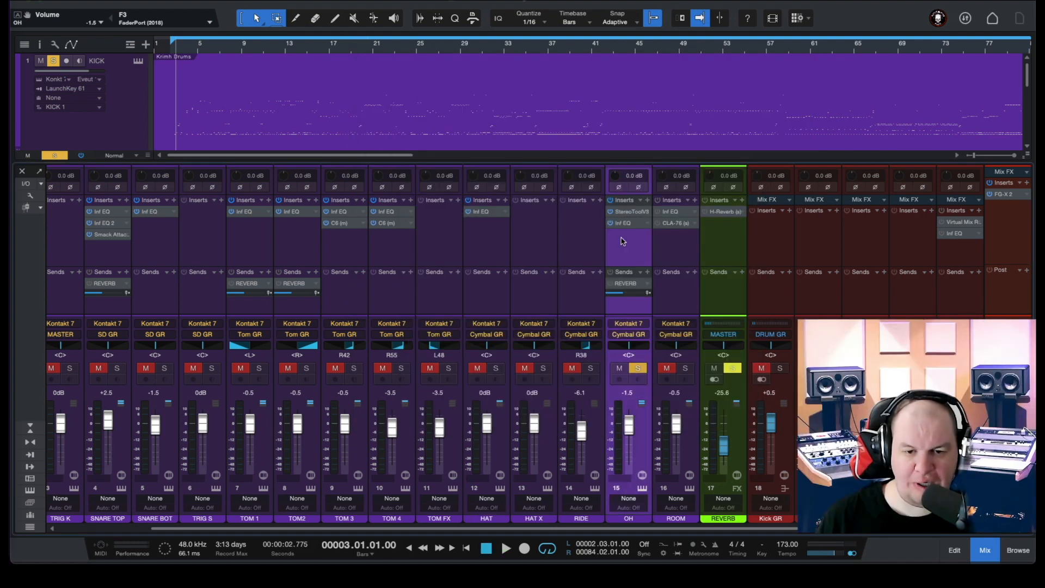
- Inspect the OH channel's StereoToolV3 insert and its Inf EQ high boost, mid cut and low-cut bands, and audition the soloed channel
click(627, 211)
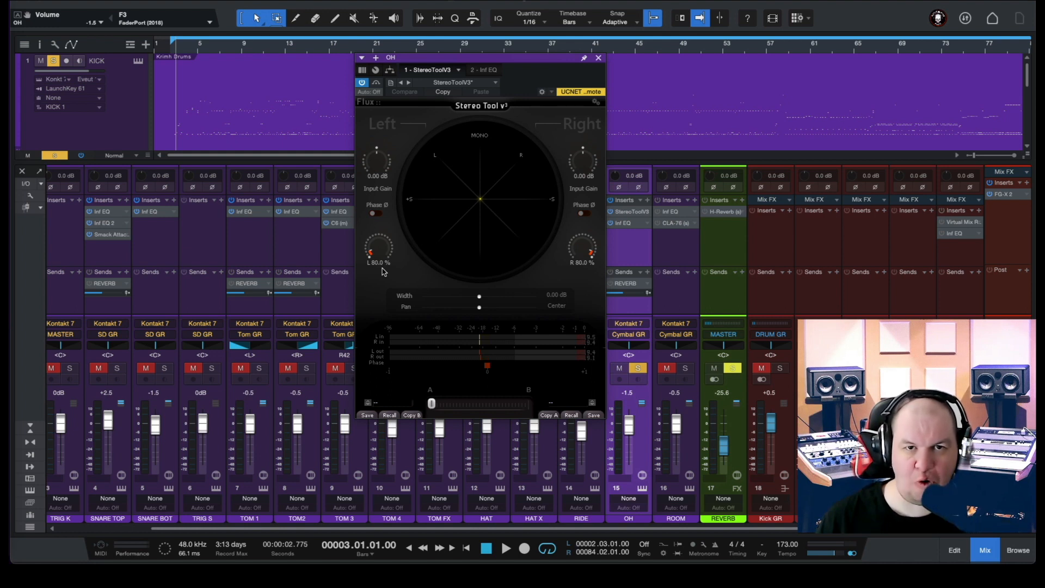
click(484, 70)
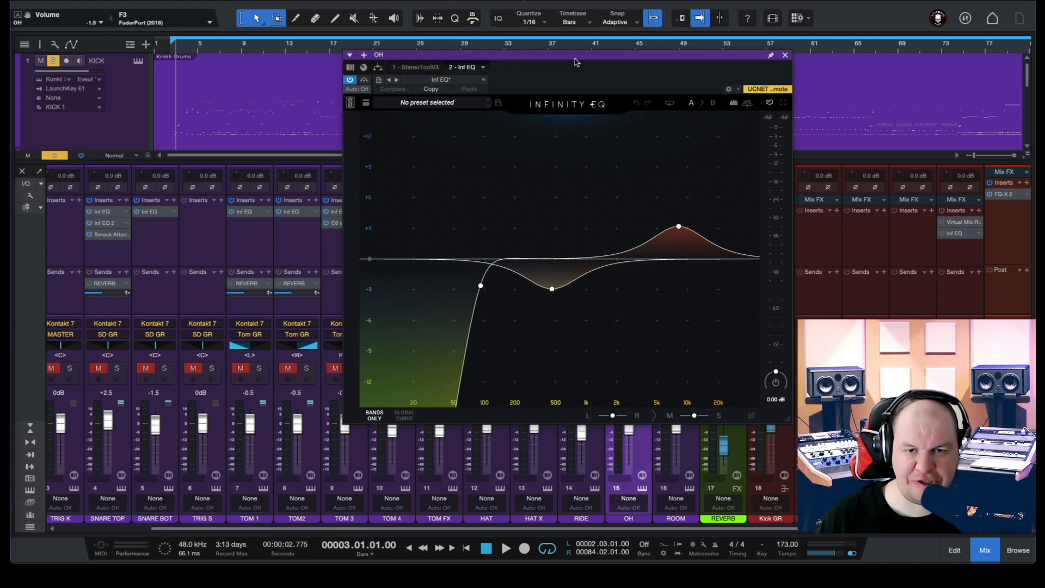
click(679, 227)
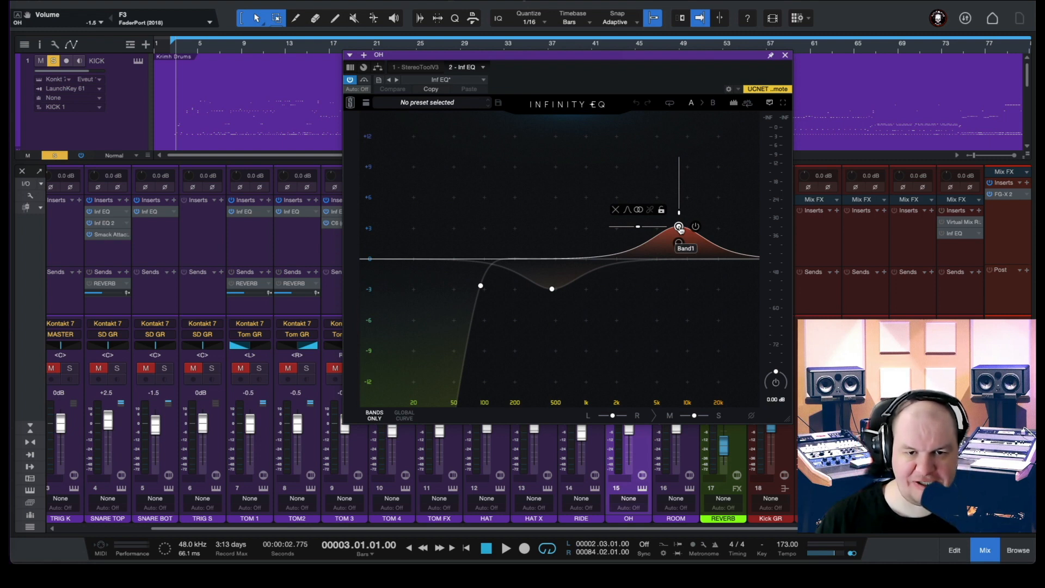
click(552, 289)
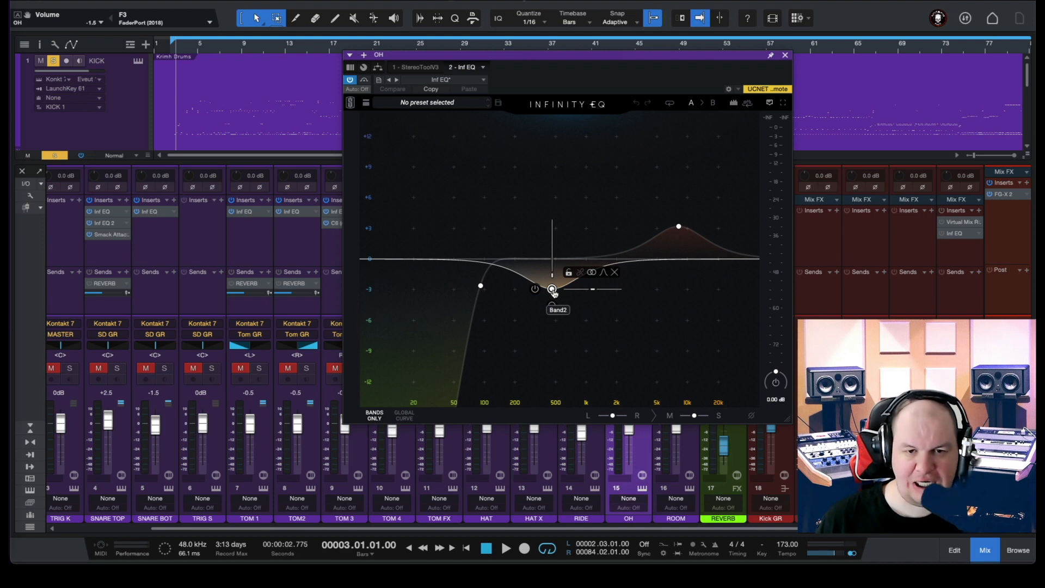
click(480, 286)
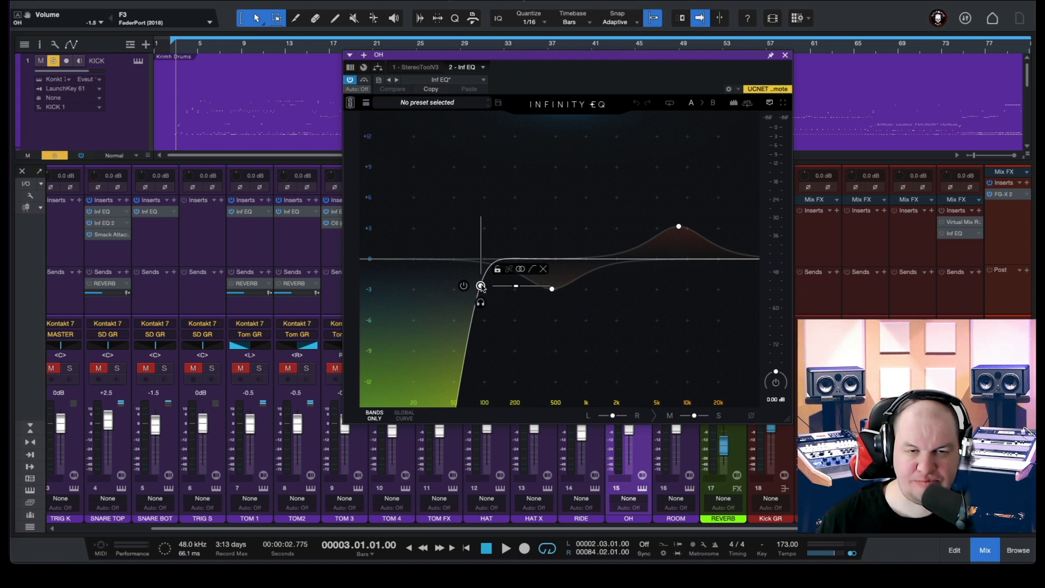
key(space)
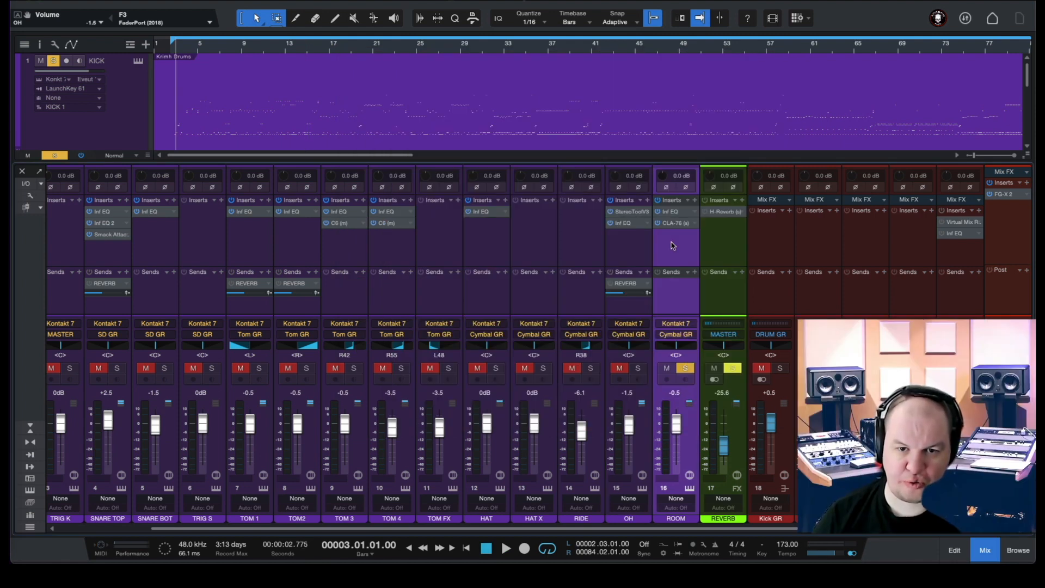
- Inspect the ROOM channel's Inf EQ filter bands and CLA-76 compressor inserts, and play the soloed channel
click(674, 212)
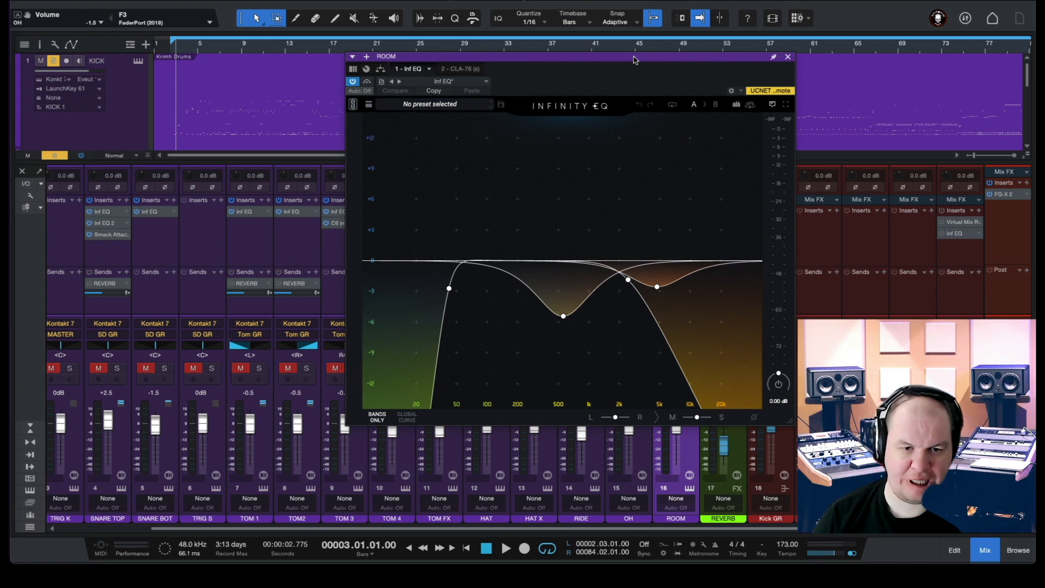
click(449, 287)
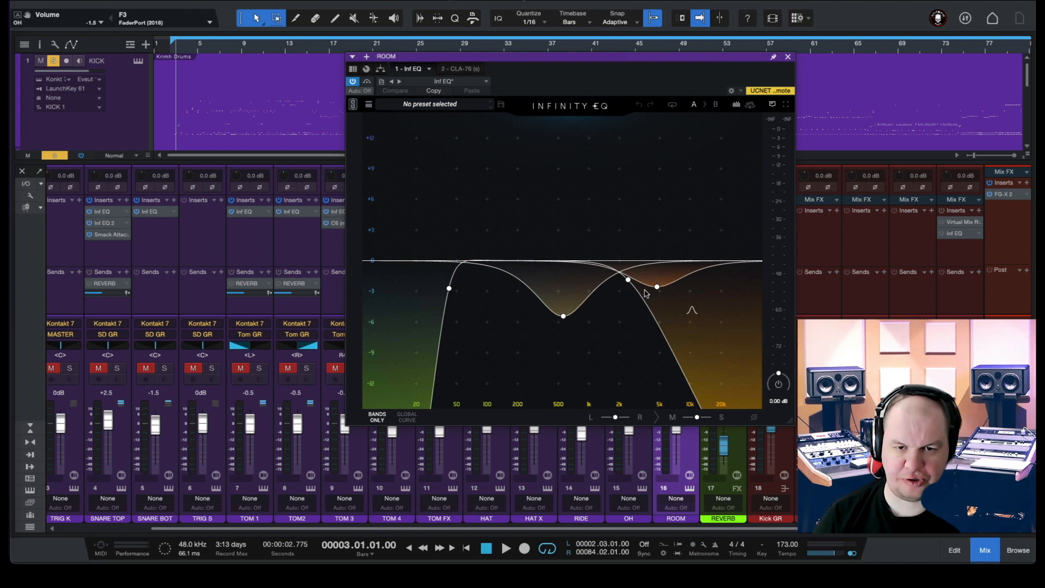
click(628, 279)
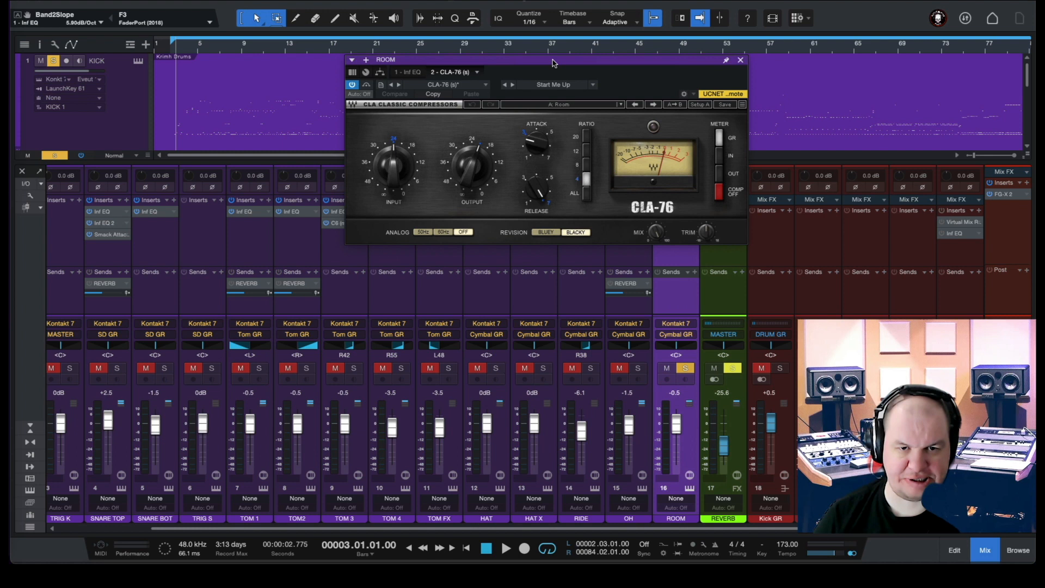
key(space)
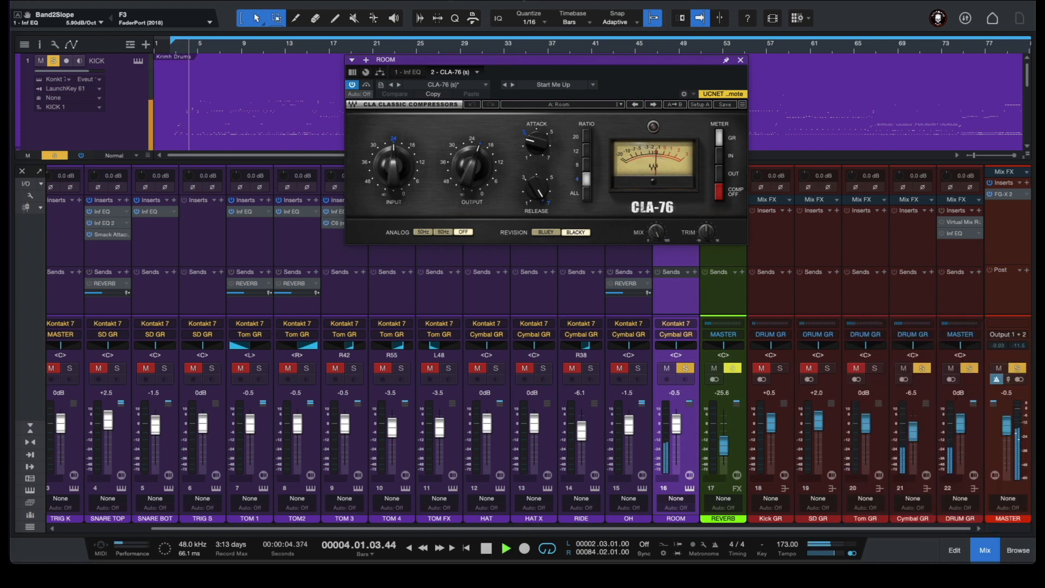
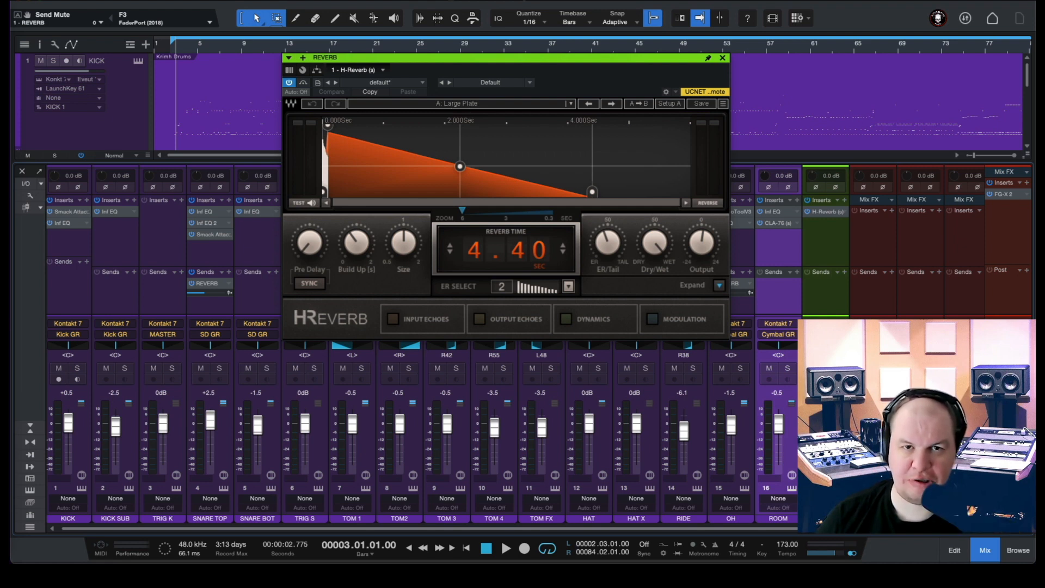
- Audition the unsoloed drums with the Large Plate H-Reverb insert on the REVERB channel
key(space)
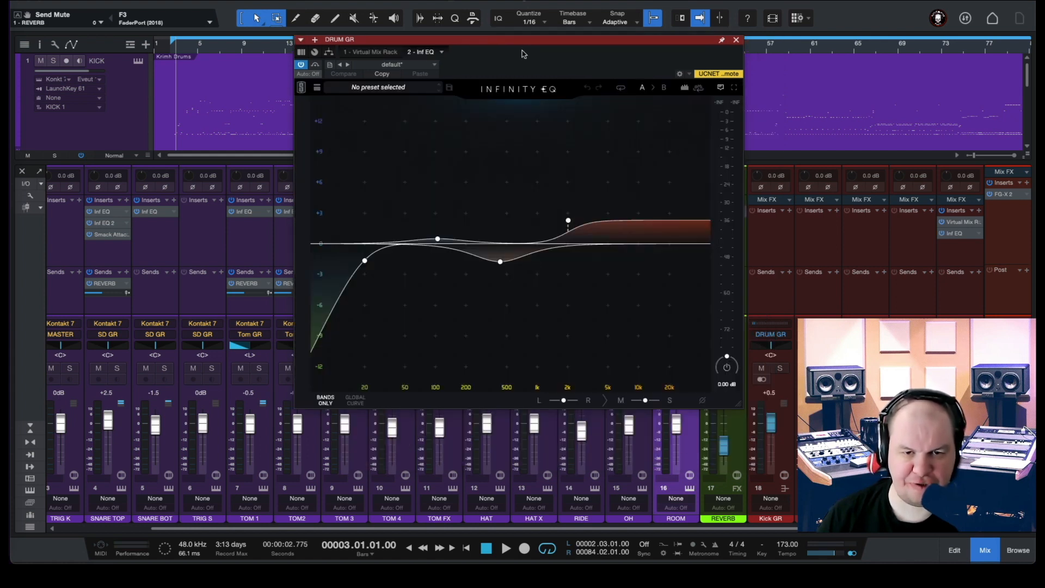
- Inspect the high shelf, mid cut, low boost and low-cut bands in the DRUM GR bus's Inf EQ, and play the full drum mix
click(568, 221)
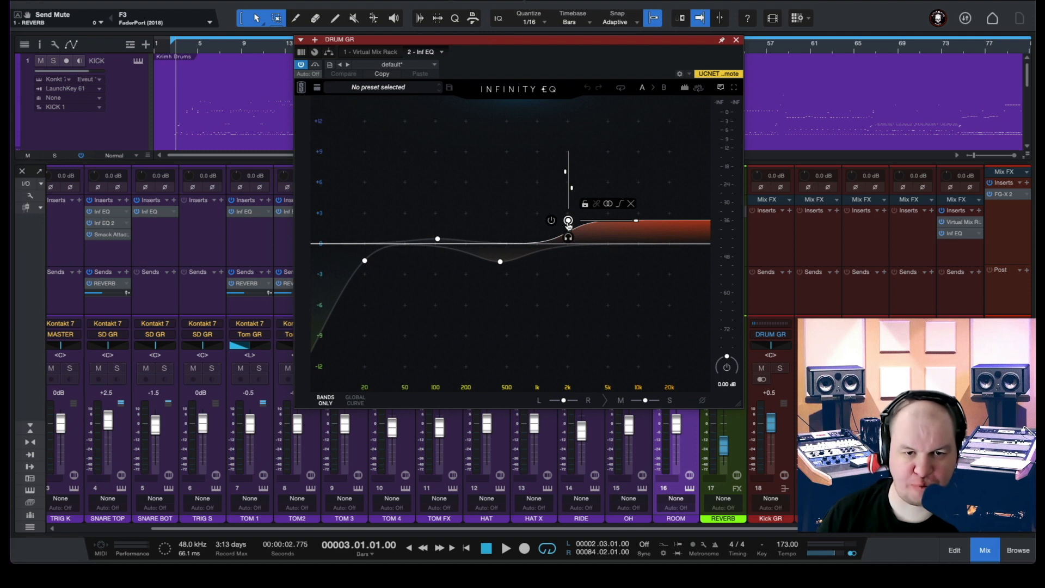
click(500, 261)
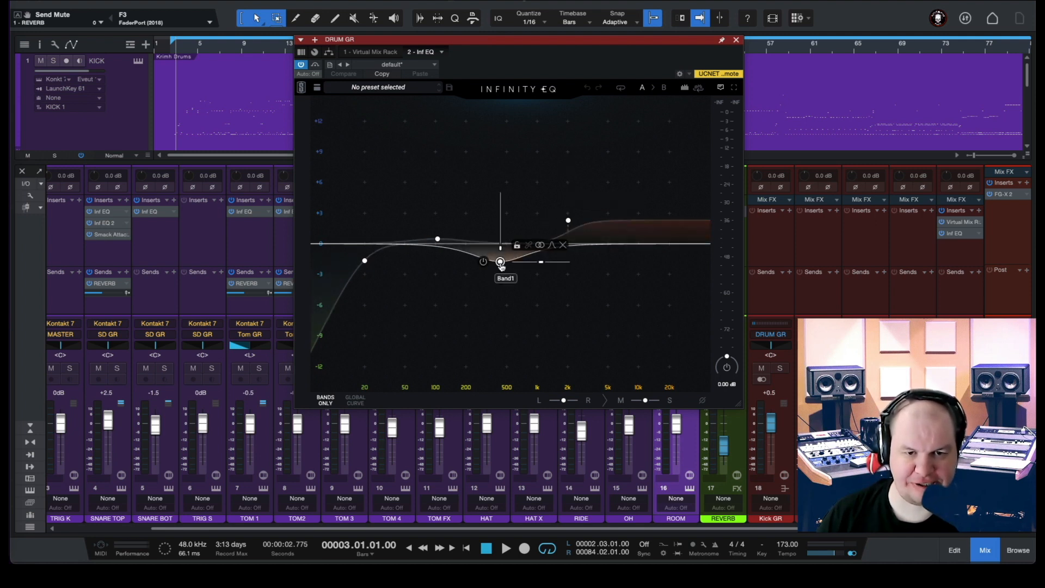
click(438, 239)
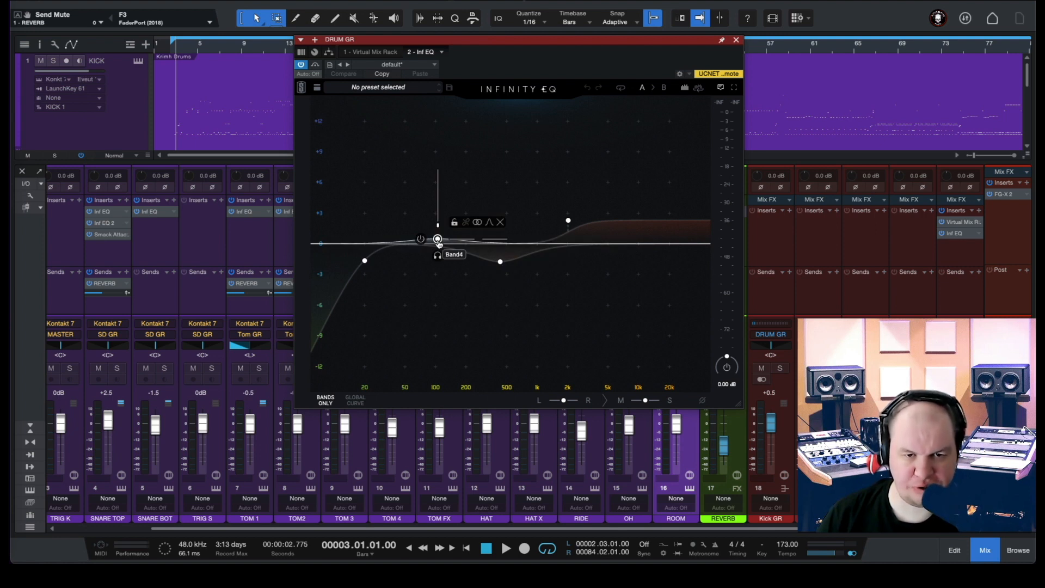
click(365, 261)
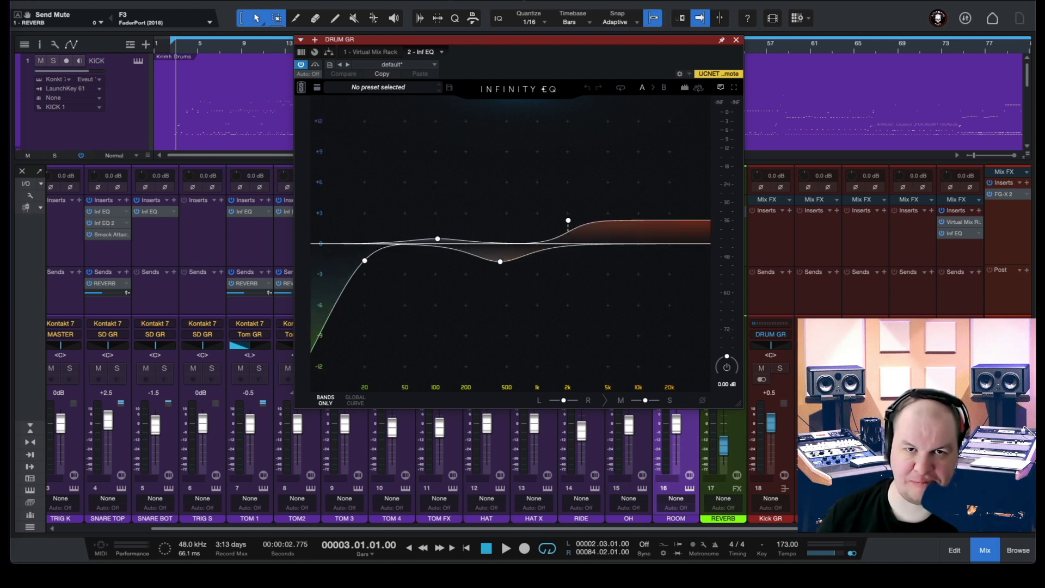
key(space)
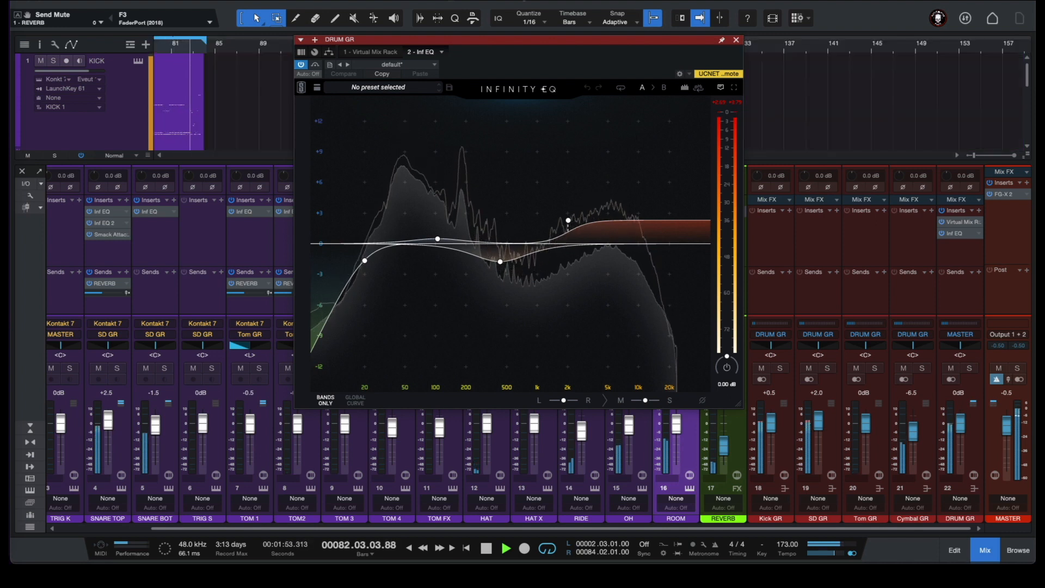
key(space)
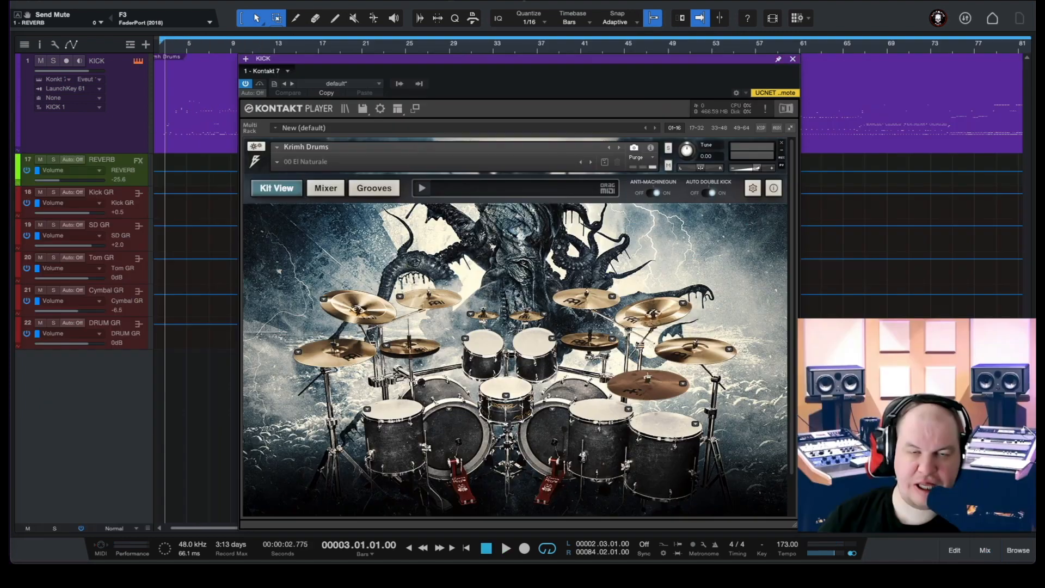